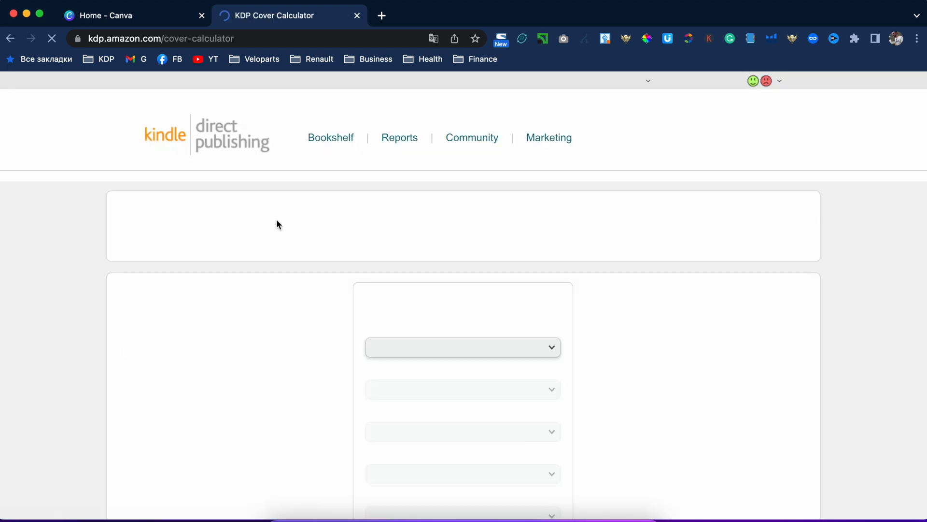
# Step: Set the book's binding type to Paperback and its interior type to Black & white in the cover calculator
pyautogui.scroll(-5, 346, 346)
pyautogui.scroll(1, 347, 347)
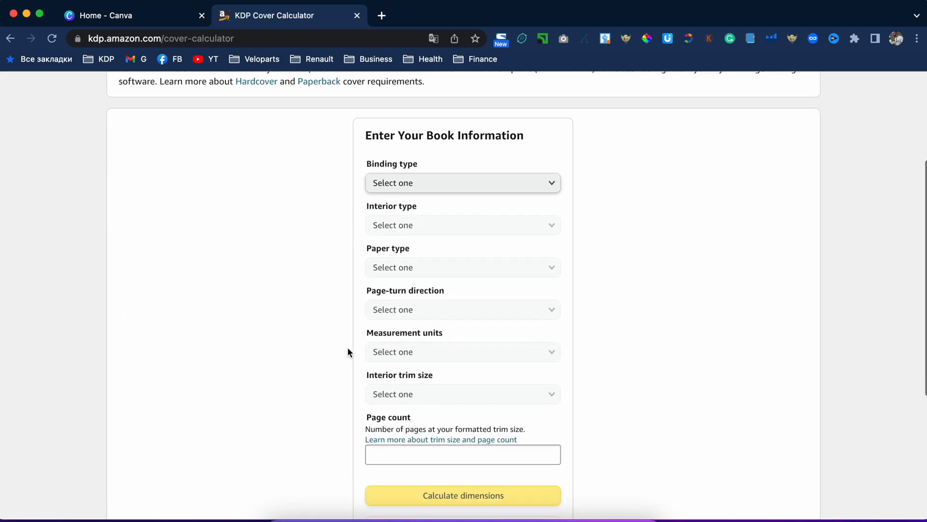
pyautogui.click(489, 185)
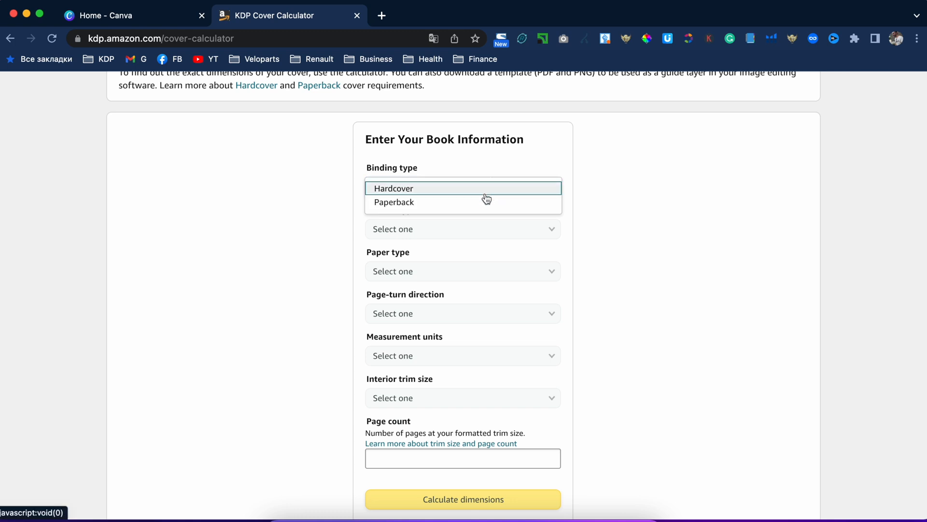
pyautogui.click(484, 201)
pyautogui.scroll(-1, 553, 215)
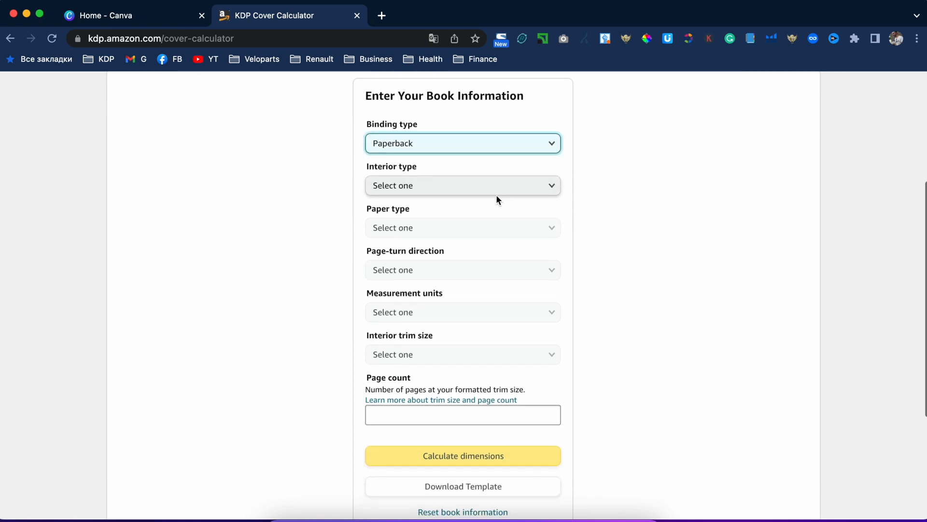
pyautogui.click(483, 188)
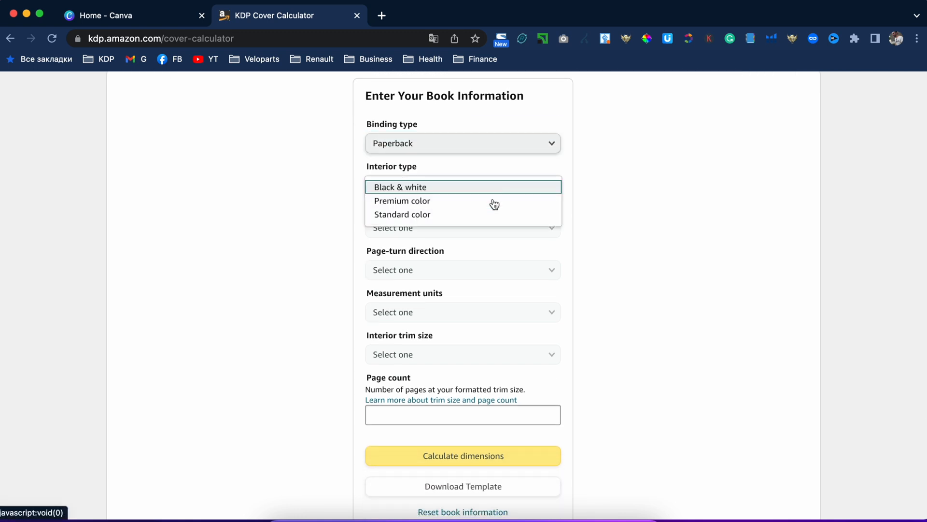
pyautogui.click(505, 188)
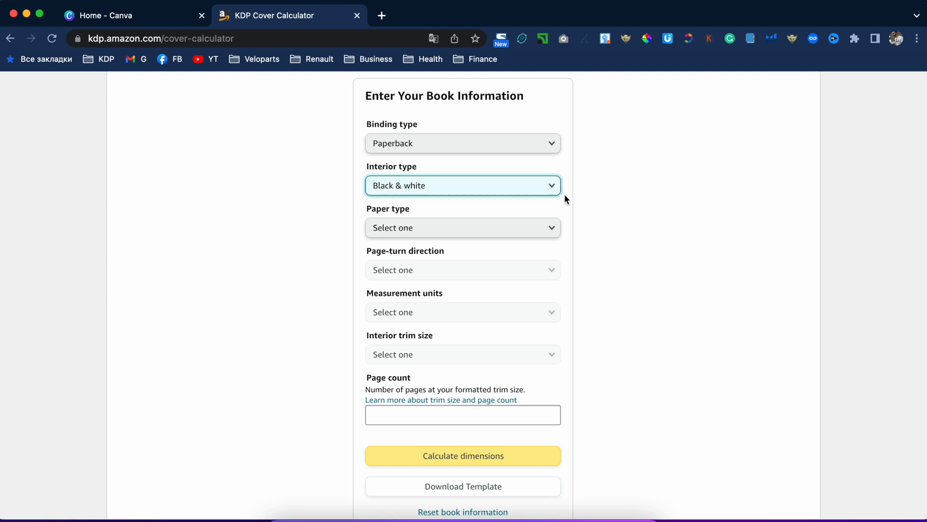
# Step: Set the paper type to White paper and the page-turn direction to Left to Right
pyautogui.click(531, 227)
pyautogui.click(530, 228)
pyautogui.click(530, 228)
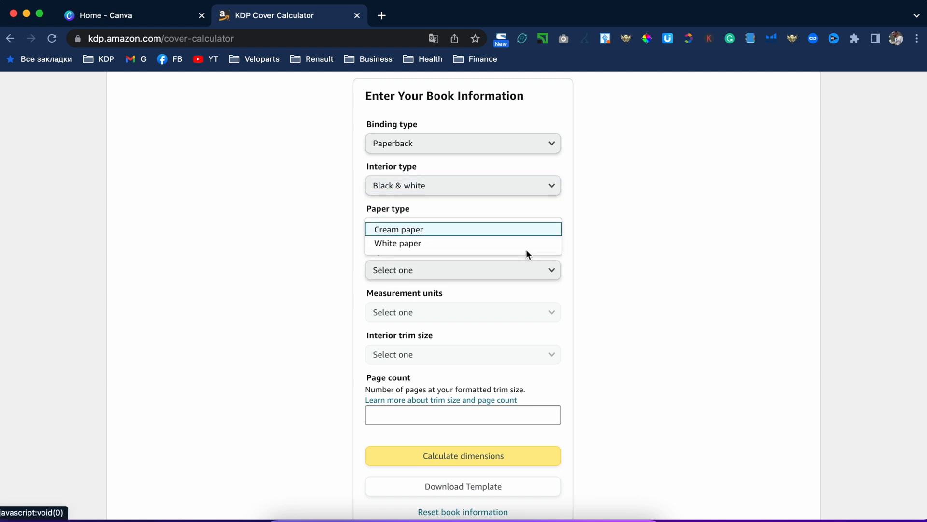
pyautogui.click(530, 243)
pyautogui.scroll(-2, 531, 251)
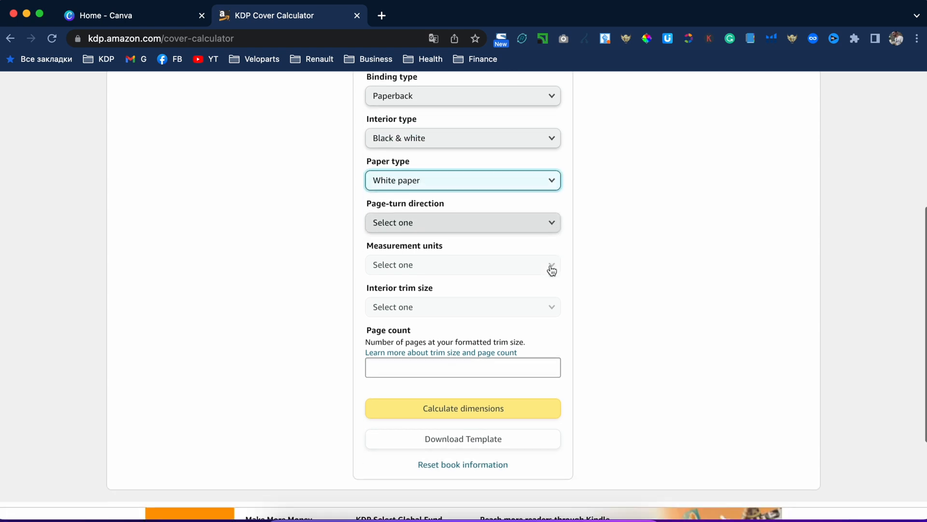
pyautogui.click(516, 227)
pyautogui.click(518, 227)
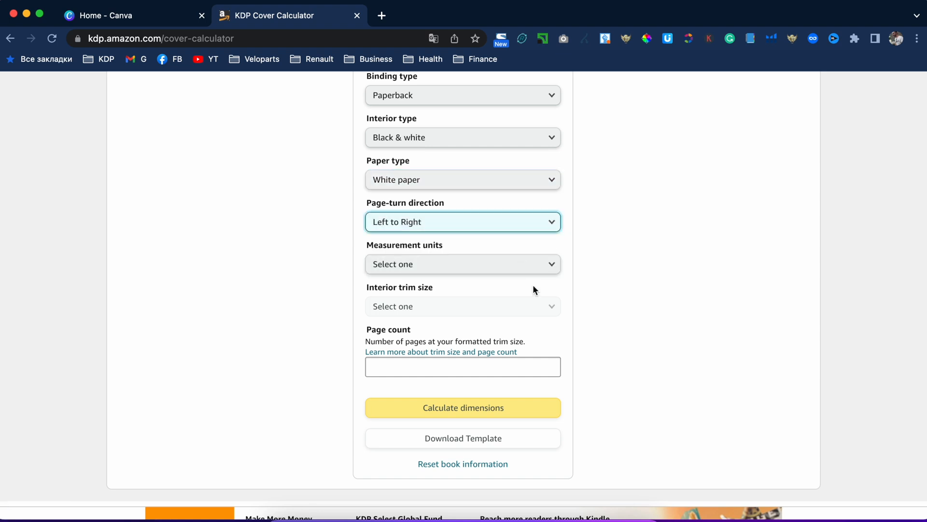
# Step: Set the measurement units to Inches and the interior trim size to 6 x 9 in
pyautogui.click(539, 265)
pyautogui.click(516, 265)
pyautogui.scroll(-2, 555, 273)
pyautogui.click(517, 269)
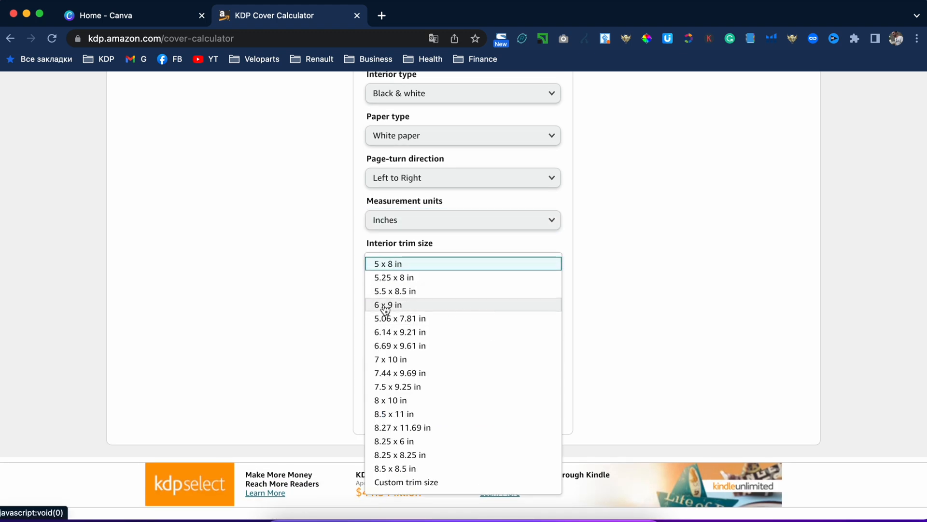
pyautogui.click(435, 309)
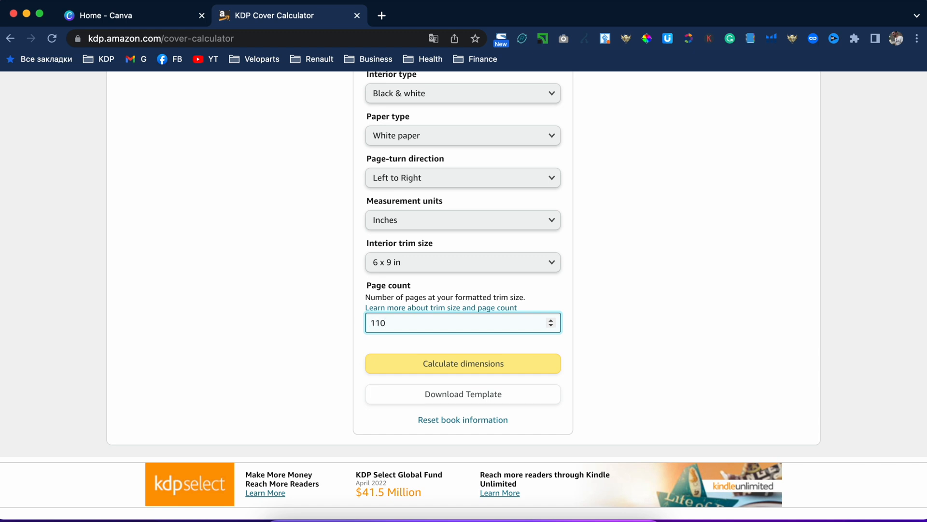
# Step: Enter a page count of 110 and calculate the cover dimensions
pyautogui.click(550, 348)
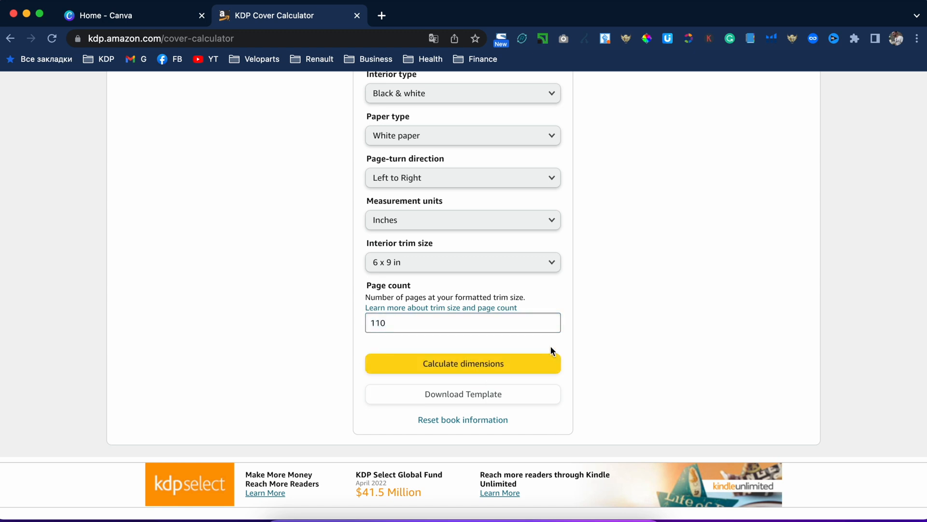
pyautogui.scroll(-1, 550, 343)
pyautogui.scroll(1, 550, 341)
pyautogui.click(511, 359)
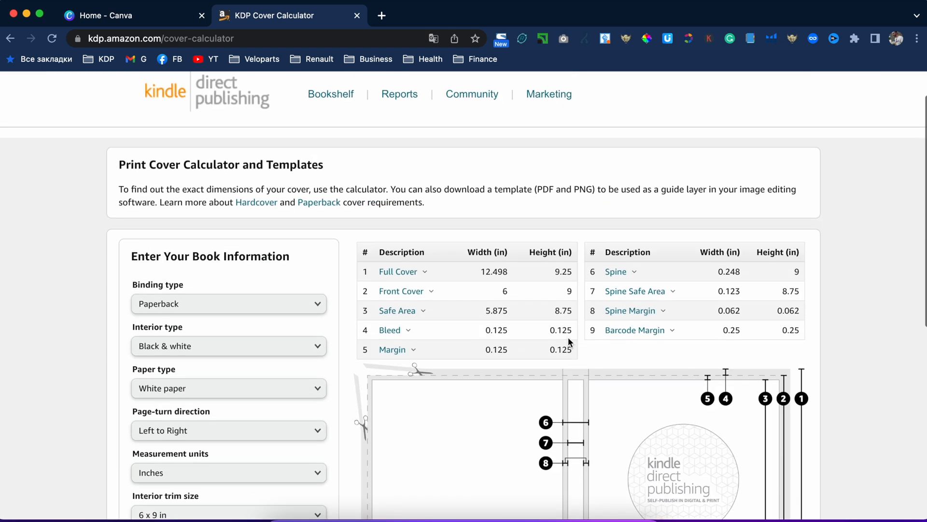
# Step: Review the calculated cover dimensions and download the cover template ZIP to the Desktop folder
pyautogui.scroll(-5, 568, 338)
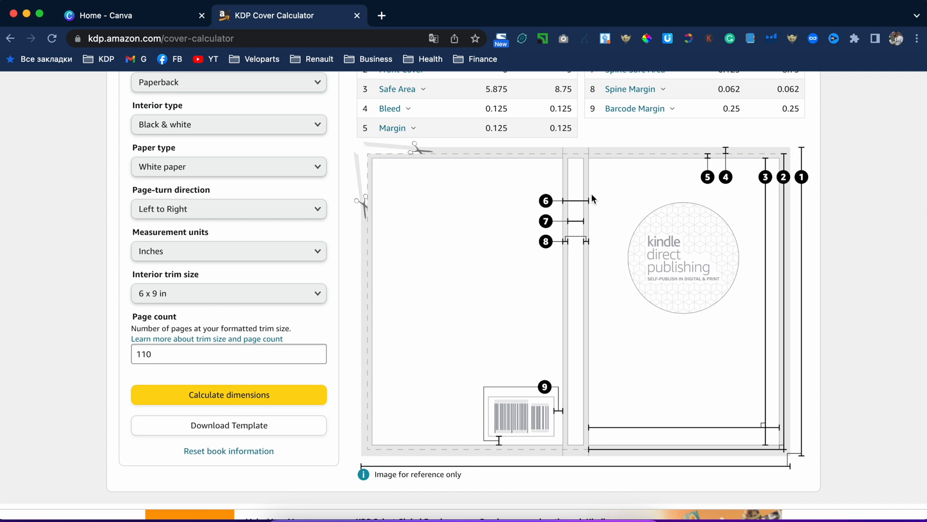
pyautogui.scroll(4, 591, 193)
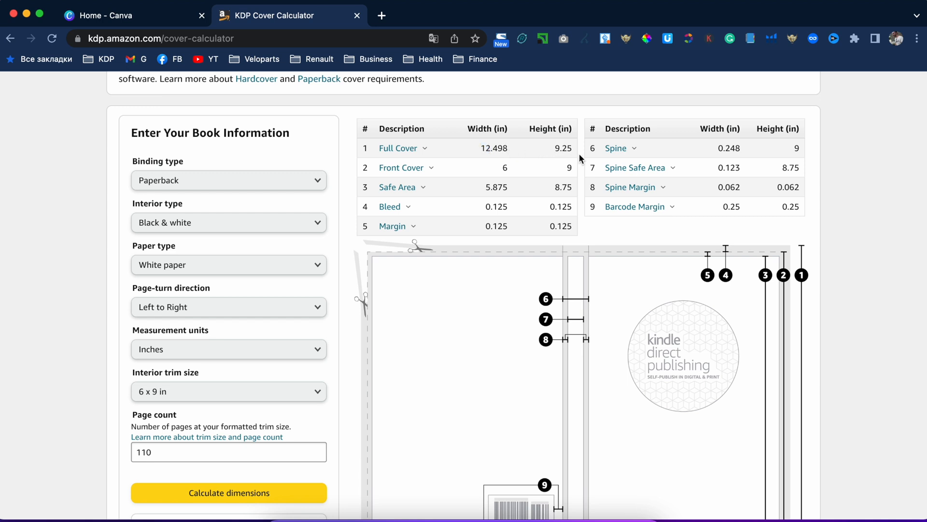
pyautogui.scroll(-2, 574, 151)
pyautogui.scroll(-2, 574, 151)
pyautogui.click(302, 454)
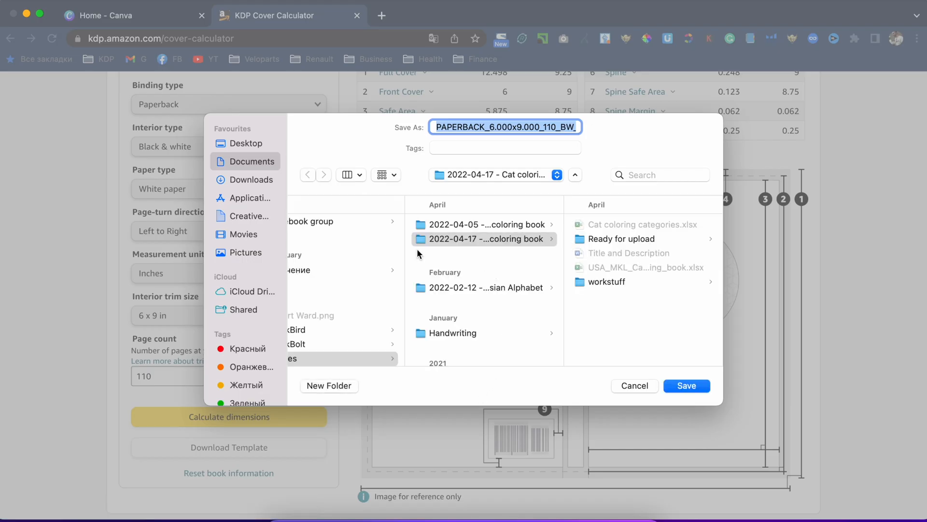
pyautogui.click(241, 144)
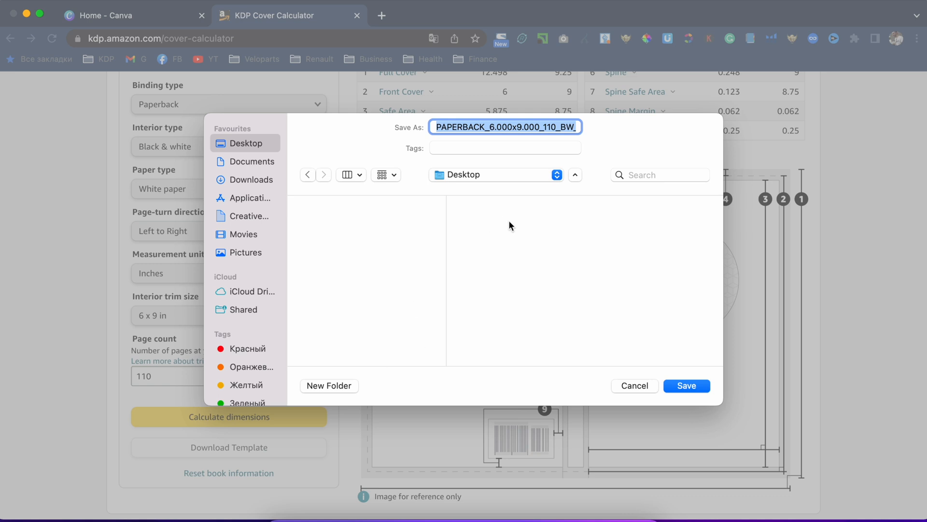
pyautogui.click(687, 385)
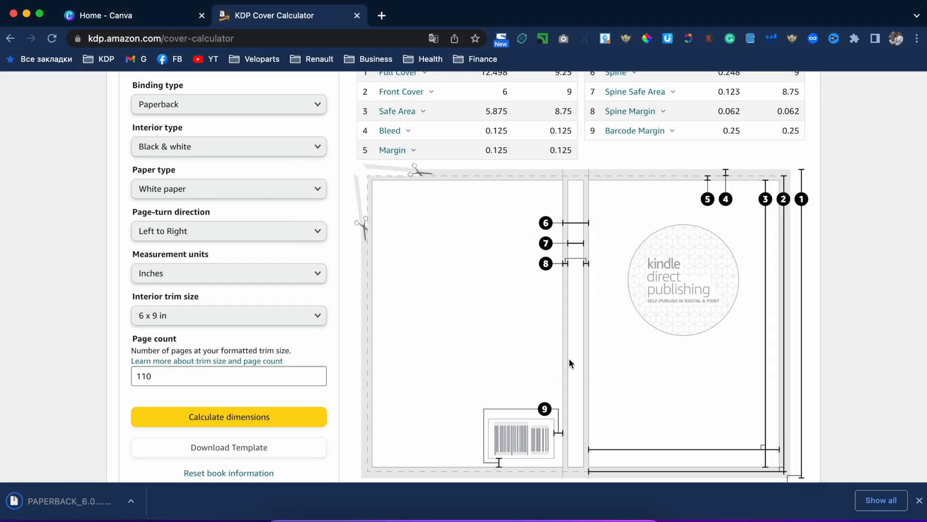
pyautogui.click(919, 501)
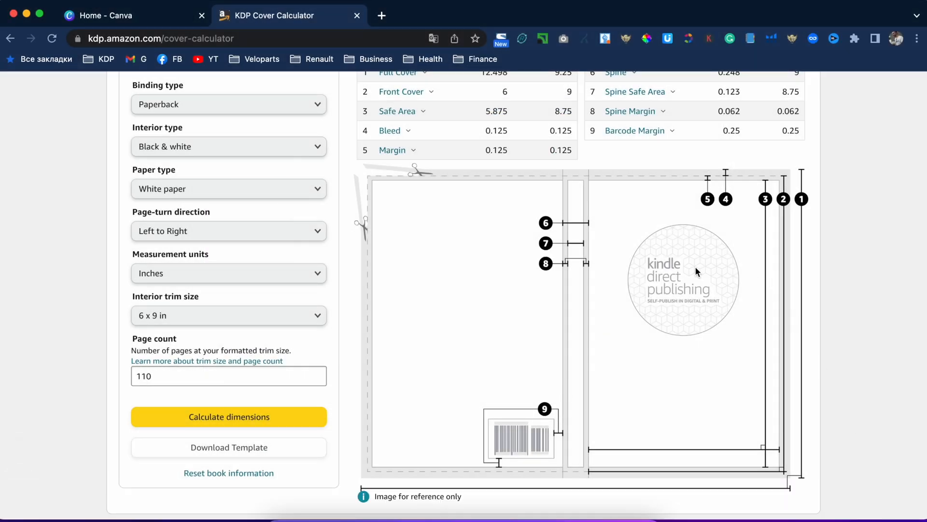
# Step: In Canva, set the custom size units to inches and enter the calculator's full cover width, 12.498, as the width
pyautogui.scroll(3, 496, 223)
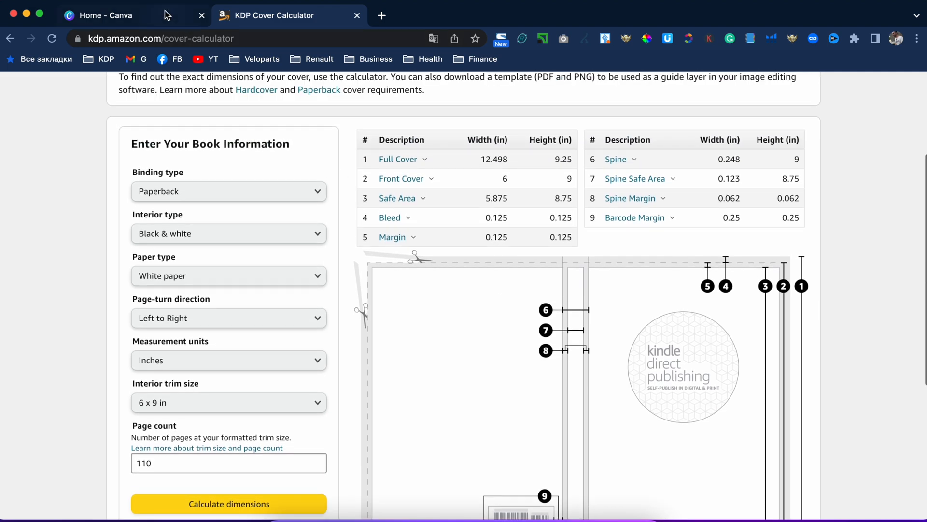
pyautogui.click(164, 16)
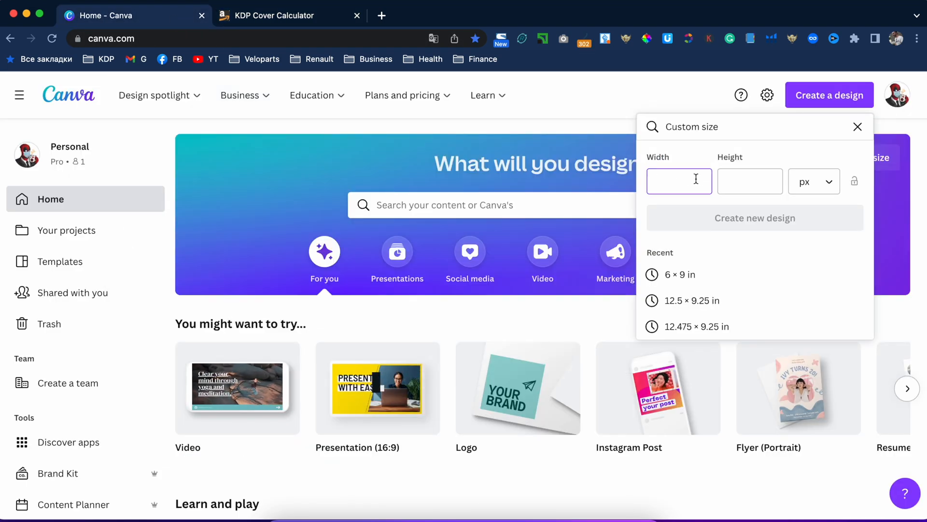
pyautogui.click(295, 22)
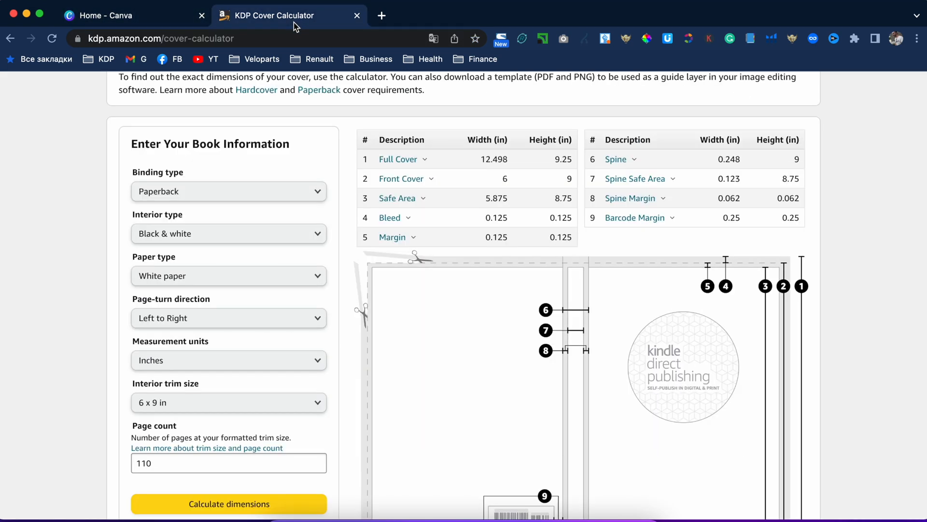
pyautogui.click(175, 18)
pyautogui.click(824, 182)
pyautogui.click(824, 244)
pyautogui.click(252, 16)
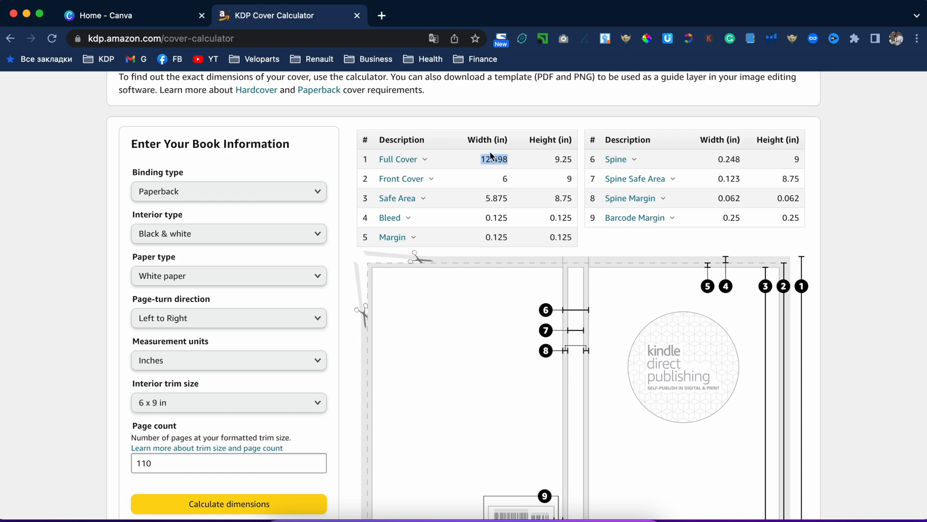
pyautogui.click(175, 19)
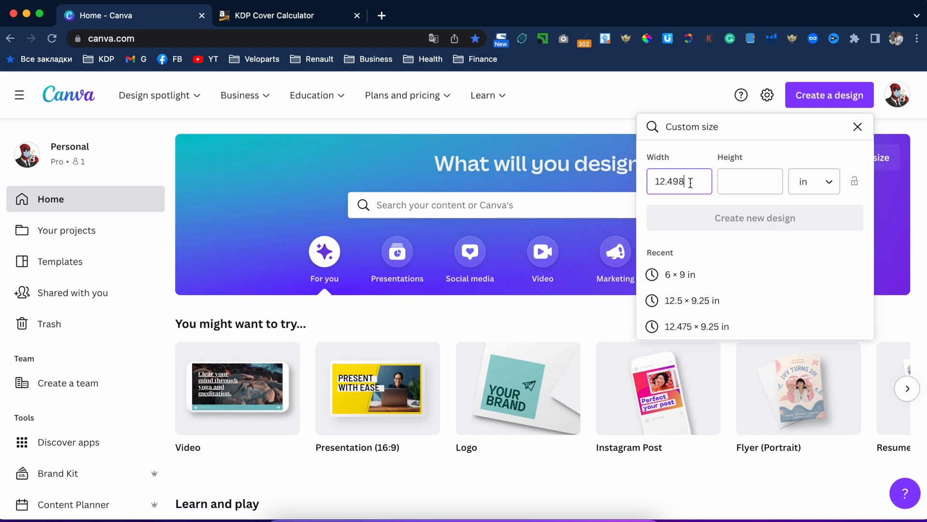
# Step: Copy the full cover height, 9.25, into Canva's custom size as the height and create the new design
pyautogui.click(272, 19)
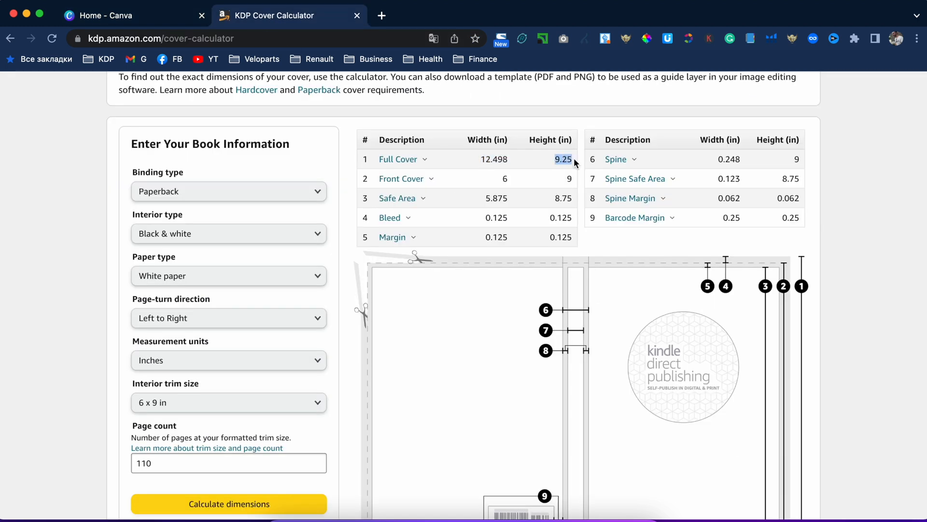
pyautogui.click(140, 15)
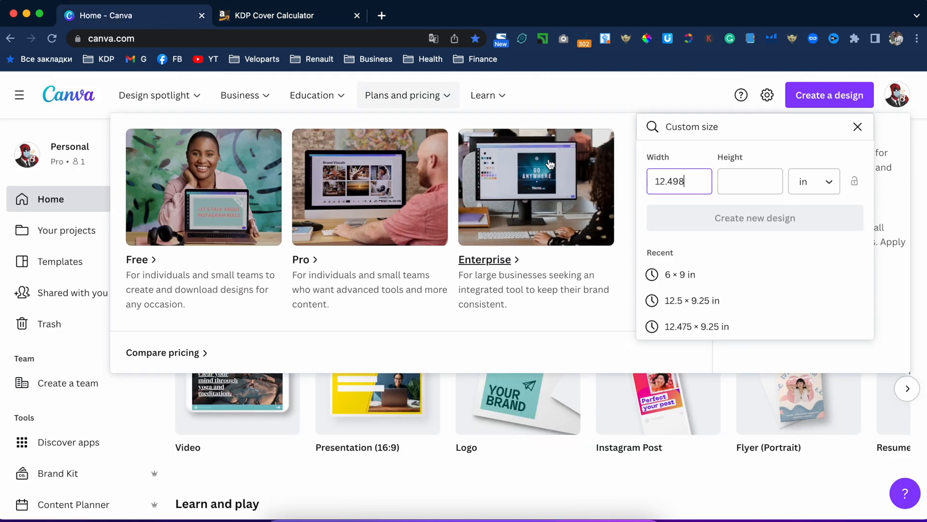
pyautogui.click(738, 179)
pyautogui.write('9.25')
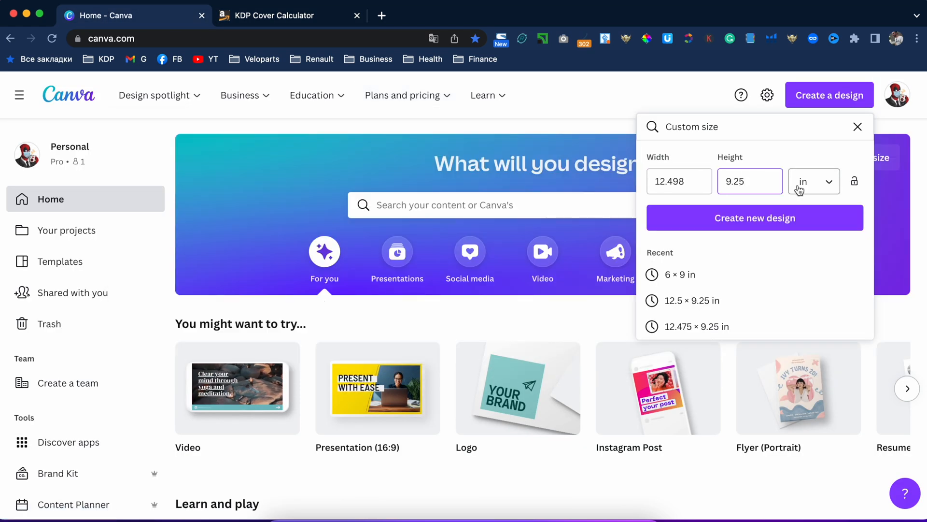
pyautogui.click(783, 218)
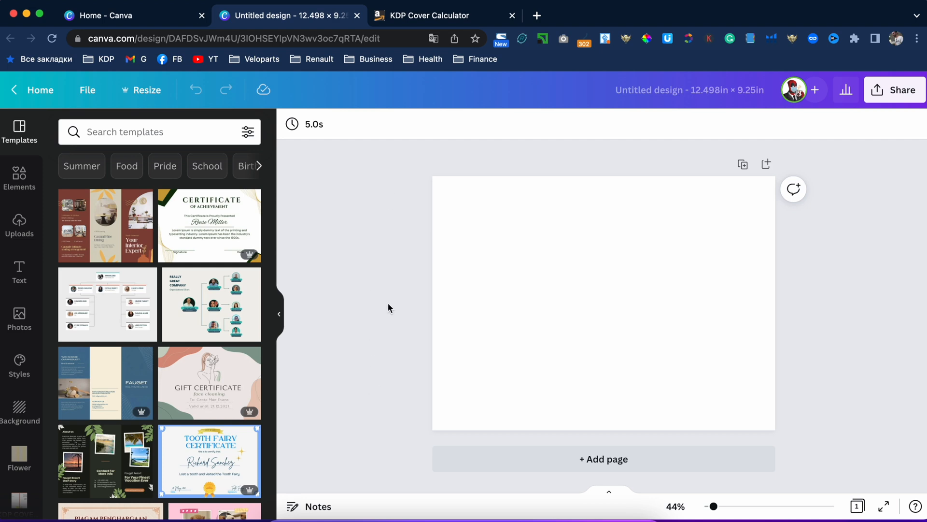
pyautogui.click(26, 240)
pyautogui.click(124, 166)
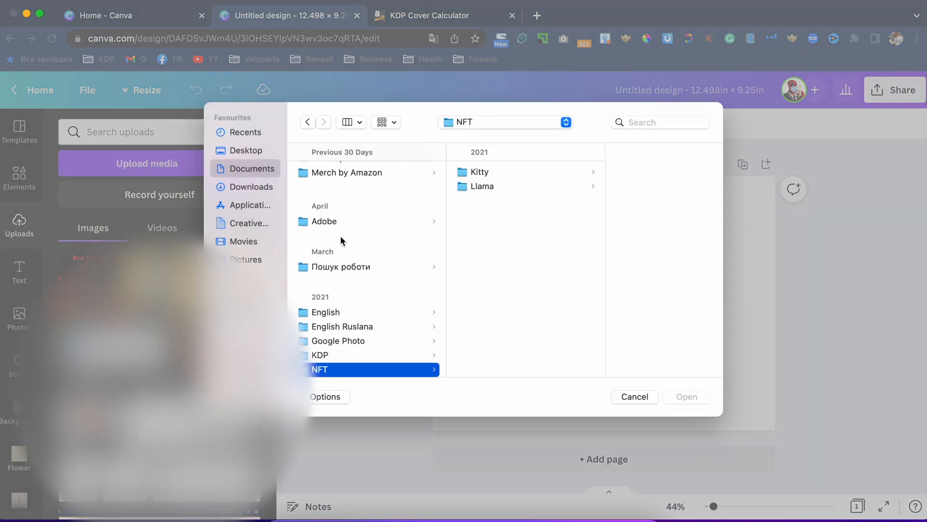
pyautogui.click(246, 147)
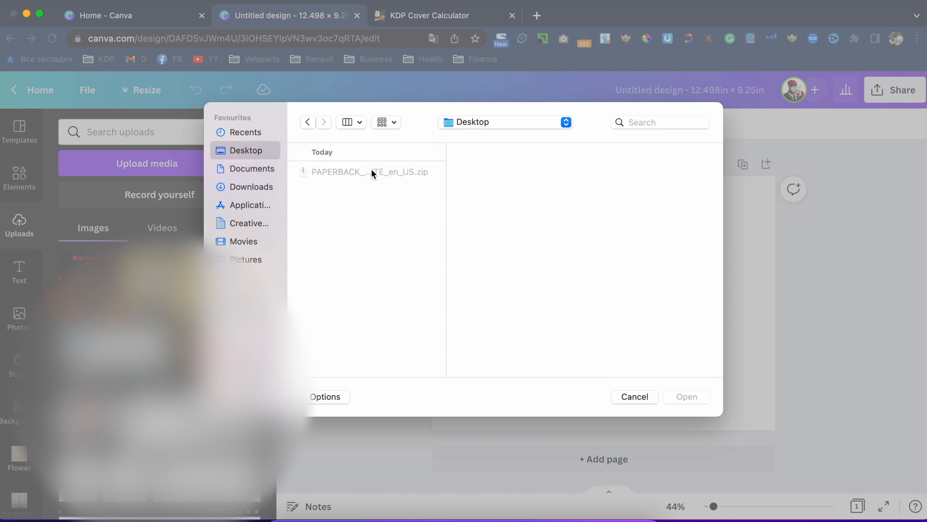
pyautogui.click(634, 397)
# Step: Minimize the browser and extract the downloaded PAPERBACK template ZIP on the desktop
pyautogui.click(27, 14)
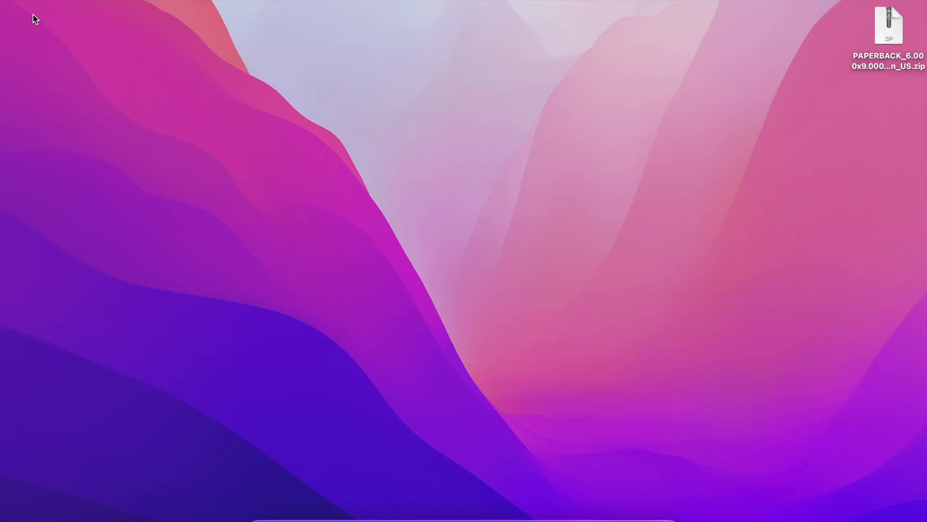
pyautogui.rightClick(888, 36)
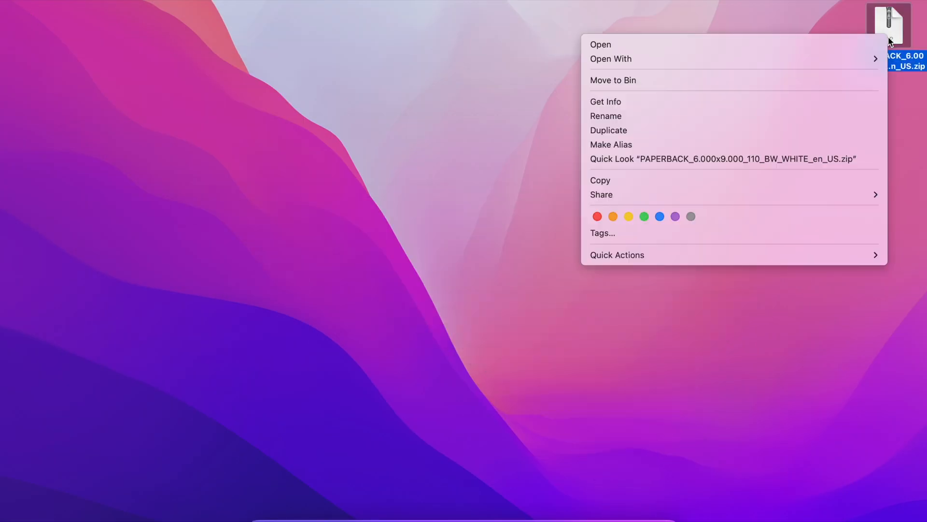
pyautogui.click(799, 49)
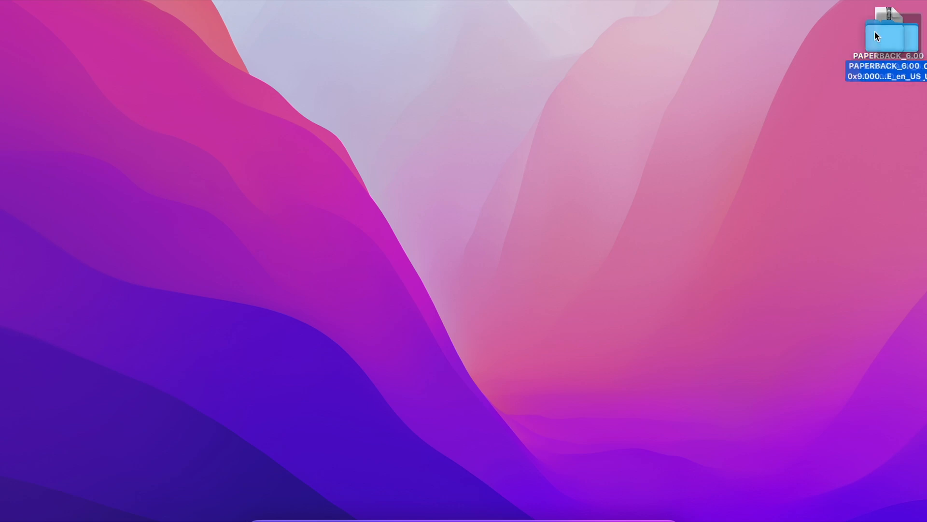
# Step: Move PAPERBACK_6.000x9.000_110_BW_WHITE_en_US.png from the extracted folder onto the desktop and close the folder window
pyautogui.doubleClick(787, 20)
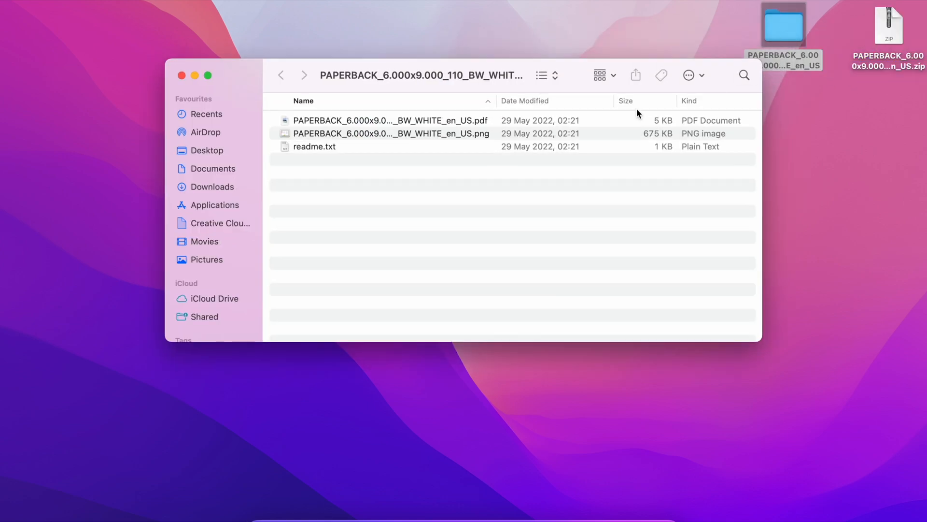
pyautogui.click(501, 121)
pyautogui.moveTo(497, 102); pyautogui.dragTo(547, 103)
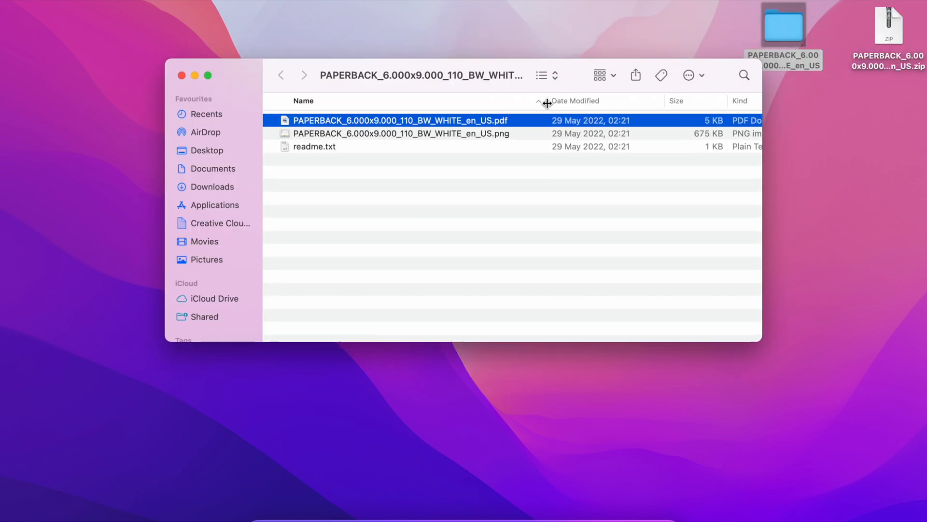
pyautogui.click(499, 133)
pyautogui.moveTo(497, 134); pyautogui.dragTo(883, 273)
pyautogui.click(182, 76)
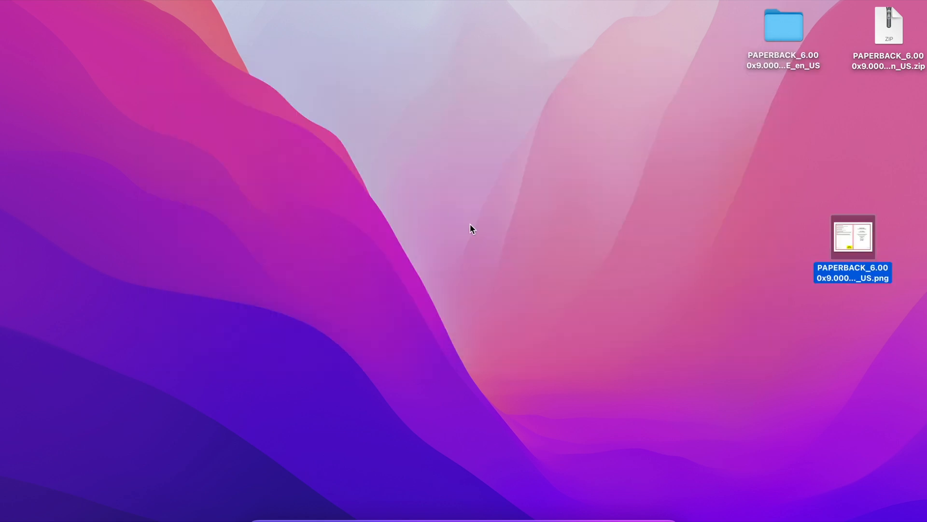
# Step: Switch back to the Canva design in the browser and upload the PAPERBACK template PNG from the desktop
pyautogui.click(471, 227)
pyautogui.press('super+Tab')
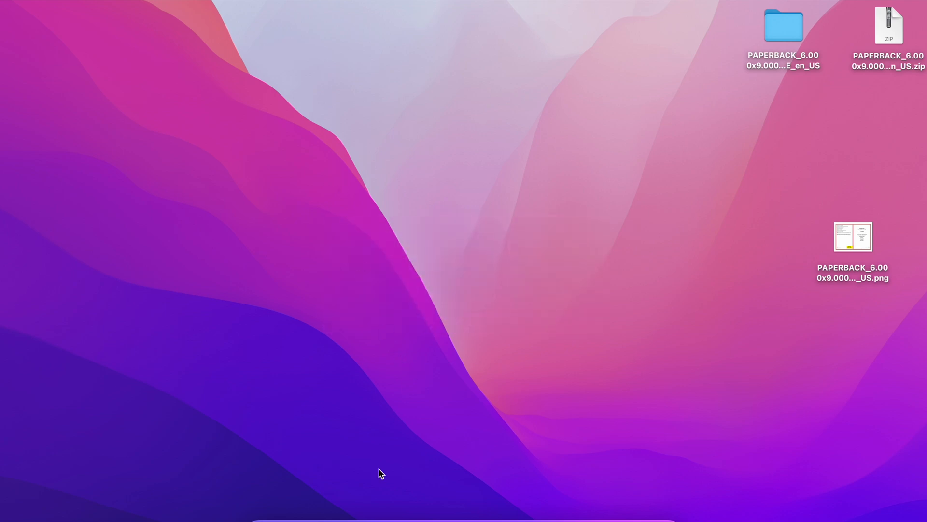
pyautogui.click(380, 511)
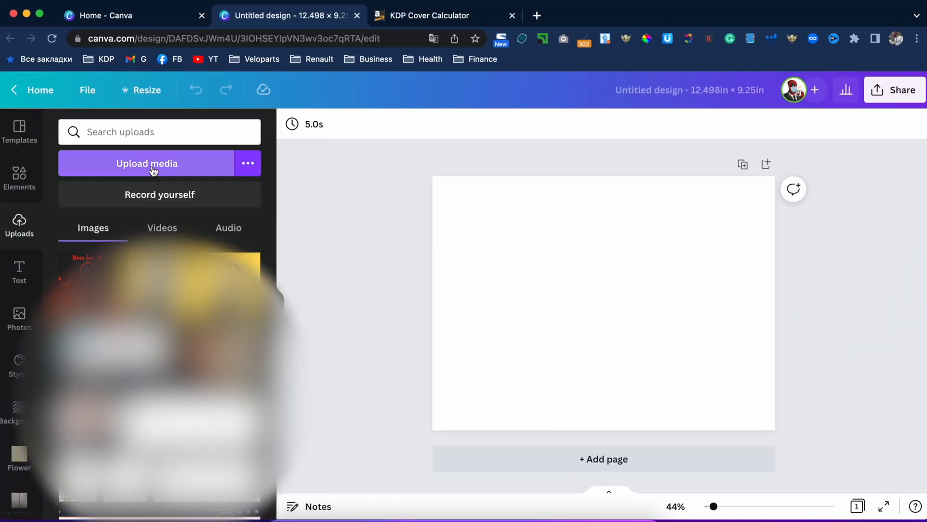
pyautogui.click(153, 164)
pyautogui.click(256, 151)
pyautogui.click(388, 187)
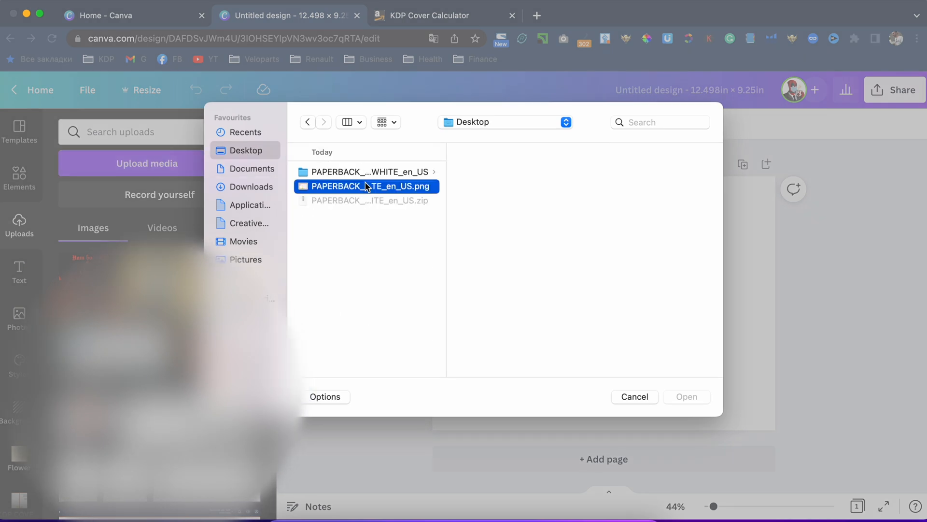
pyautogui.doubleClick(389, 187)
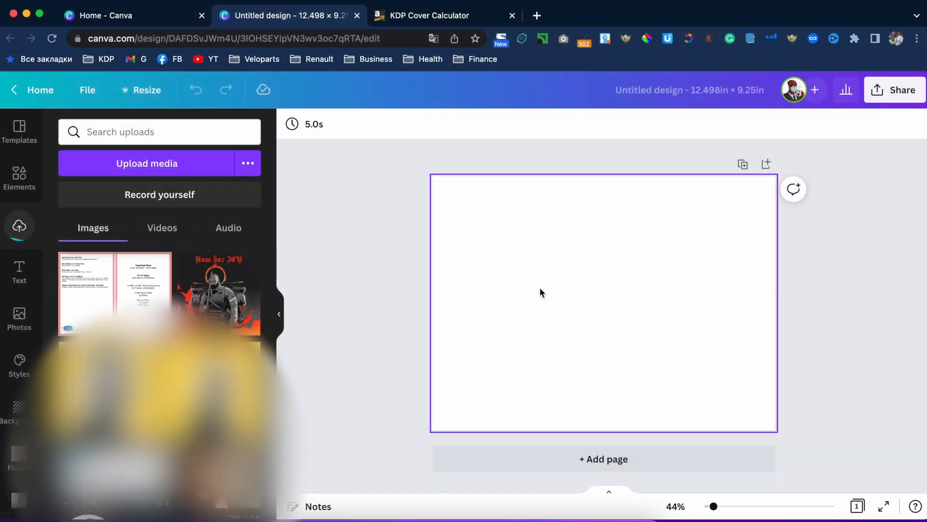
# Step: Add the uploaded KDP template image to the blank page and scale it to cover the whole page
pyautogui.click(119, 300)
pyautogui.moveTo(565, 340); pyautogui.dragTo(523, 309)
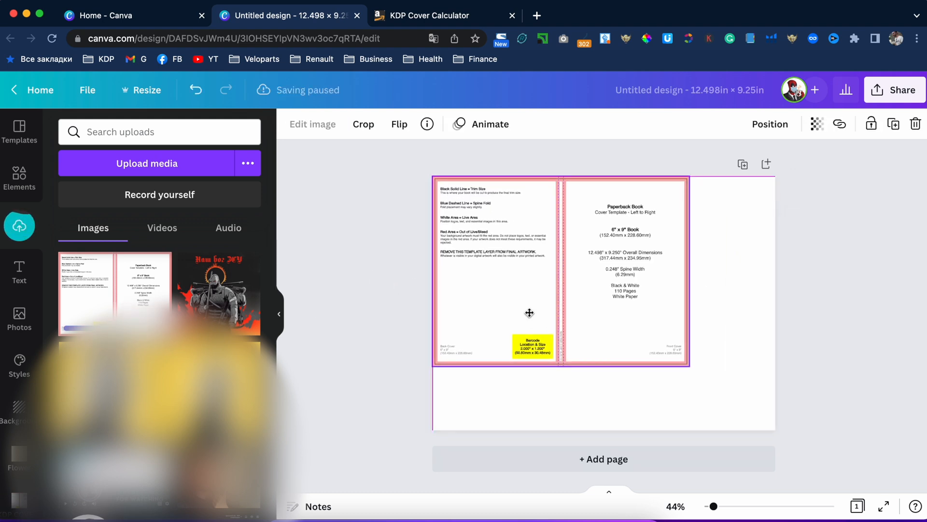
pyautogui.moveTo(690, 366); pyautogui.dragTo(774, 429)
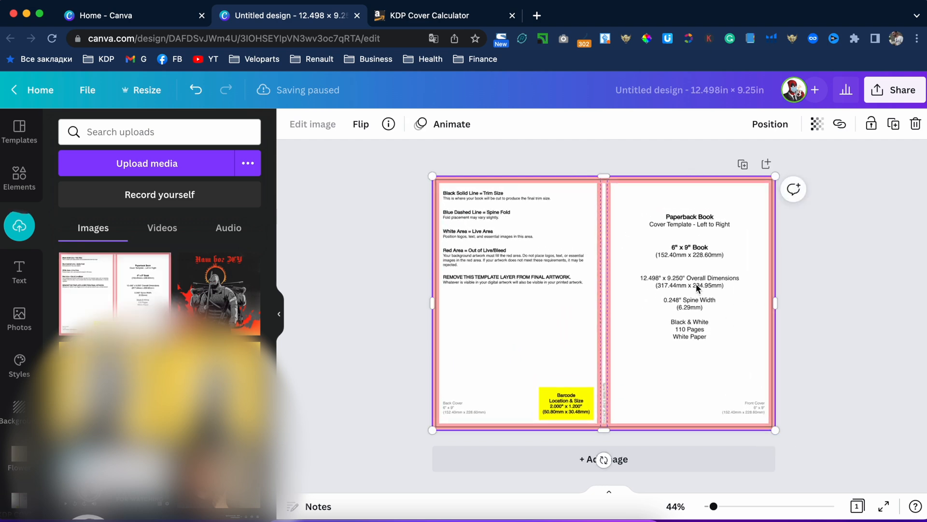
# Step: Try a transparency of 57 on the template image, restore it to 100, and delete the image from the page
pyautogui.click(820, 127)
pyautogui.moveTo(753, 176)
pyautogui.mouseDown()
pyautogui.moveTo(704, 175)
pyautogui.moveTo(763, 180)
pyautogui.mouseUp()
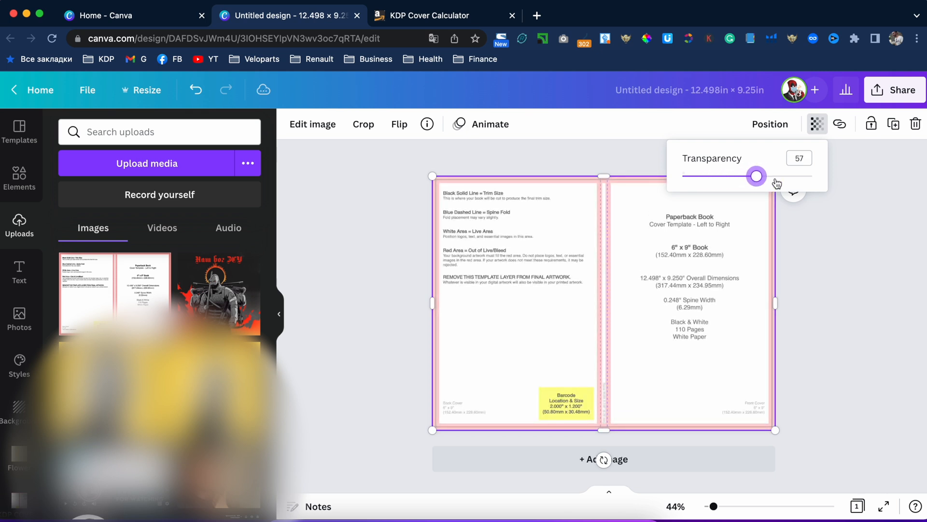
pyautogui.moveTo(761, 183); pyautogui.dragTo(822, 181)
pyautogui.click(674, 302)
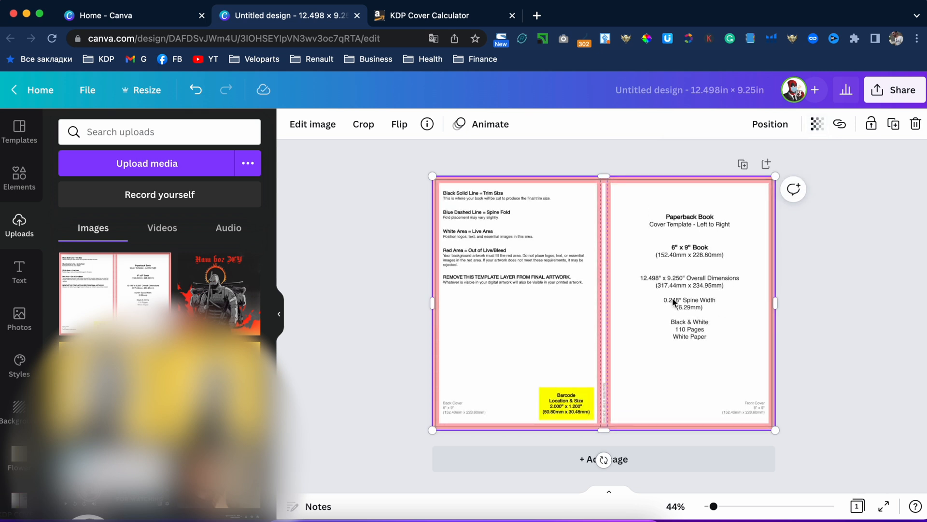
pyautogui.press('Delete')
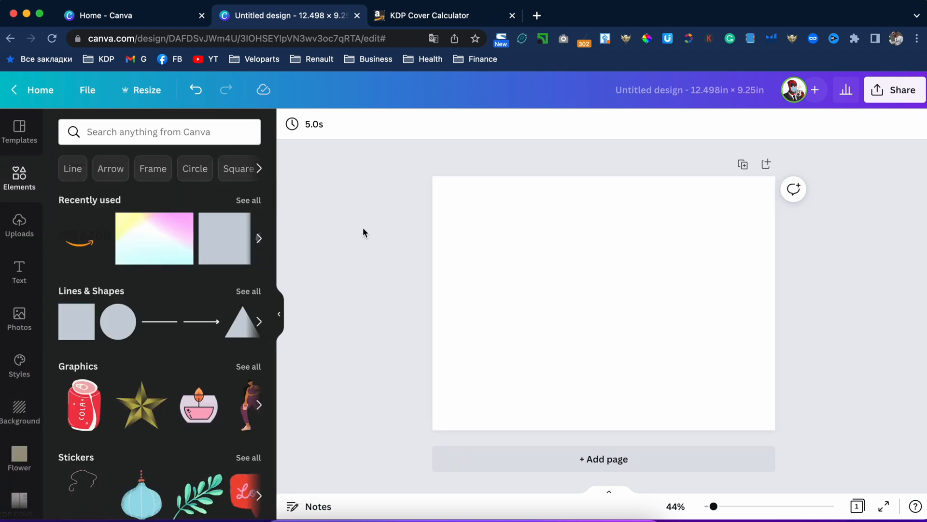
# Step: Search the elements library for "floral background"
pyautogui.click(215, 130)
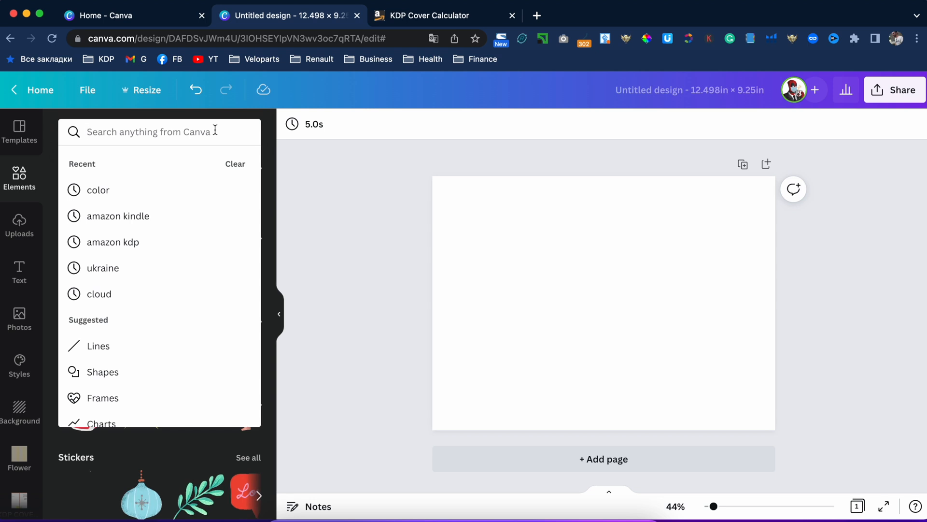
pyautogui.write('fl')
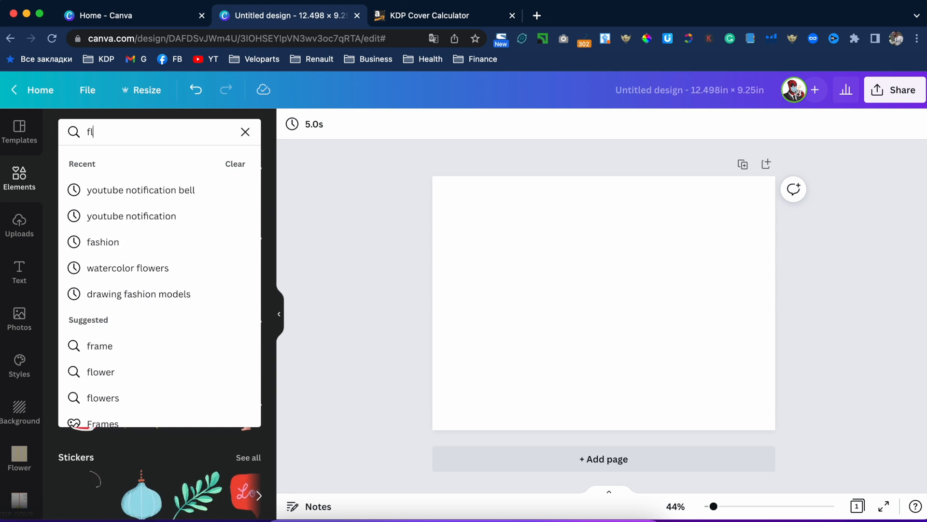
pyautogui.write('oral')
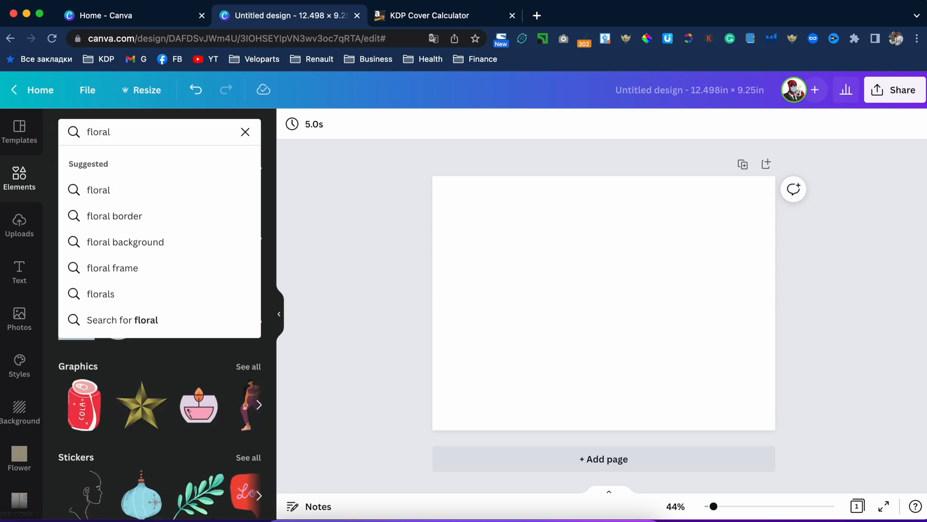
pyautogui.write(' back')
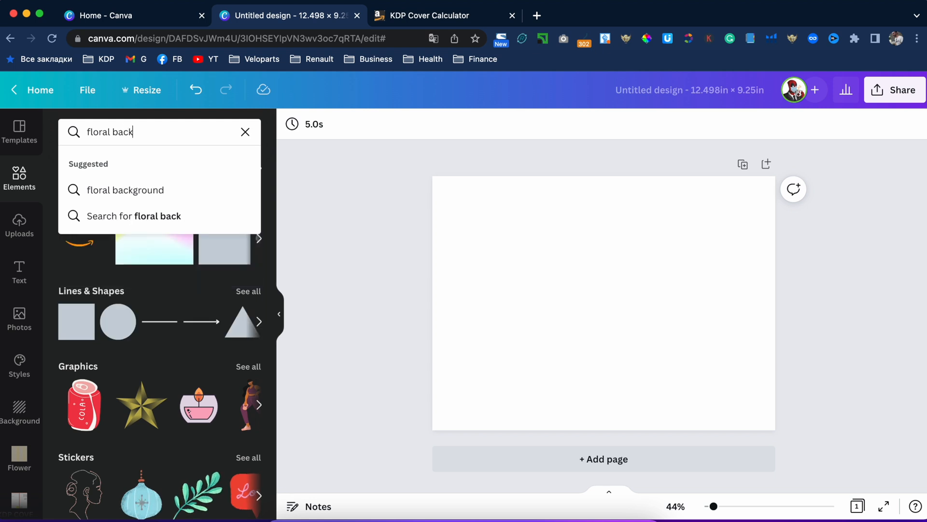
pyautogui.click(135, 188)
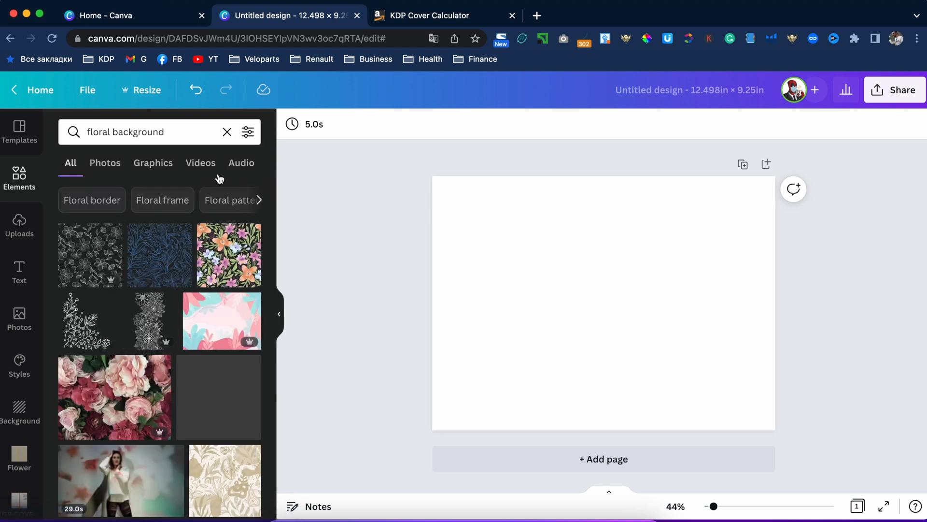
# Step: Filter the floral background results to show only Free items
pyautogui.click(248, 138)
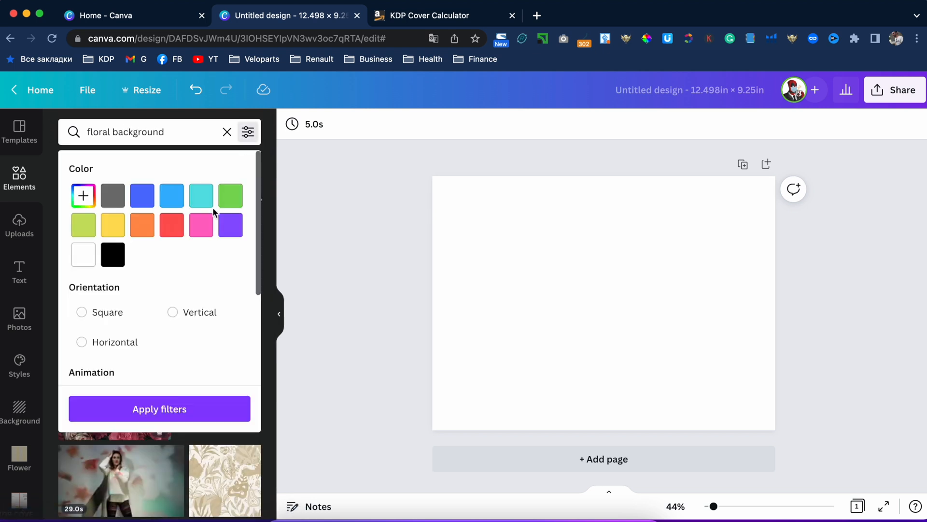
pyautogui.scroll(-2, 170, 303)
pyautogui.scroll(-2, 171, 303)
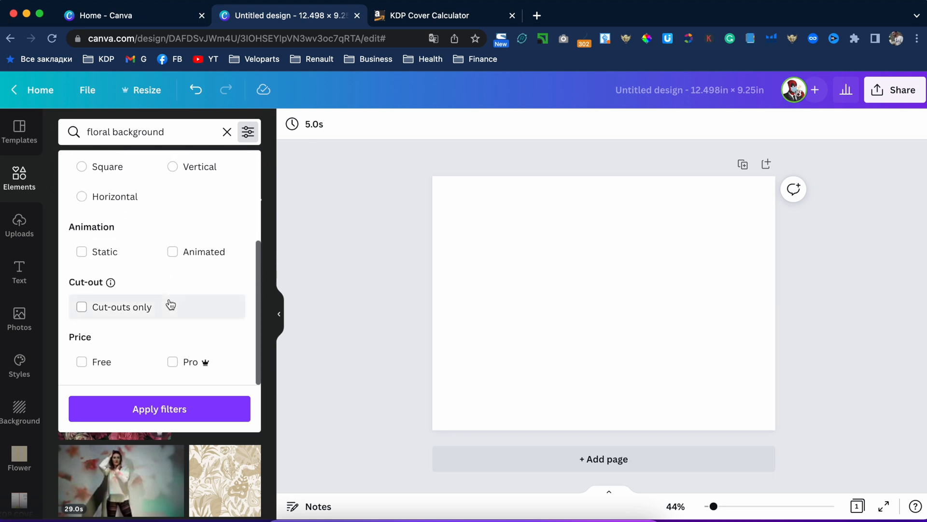
pyautogui.click(88, 366)
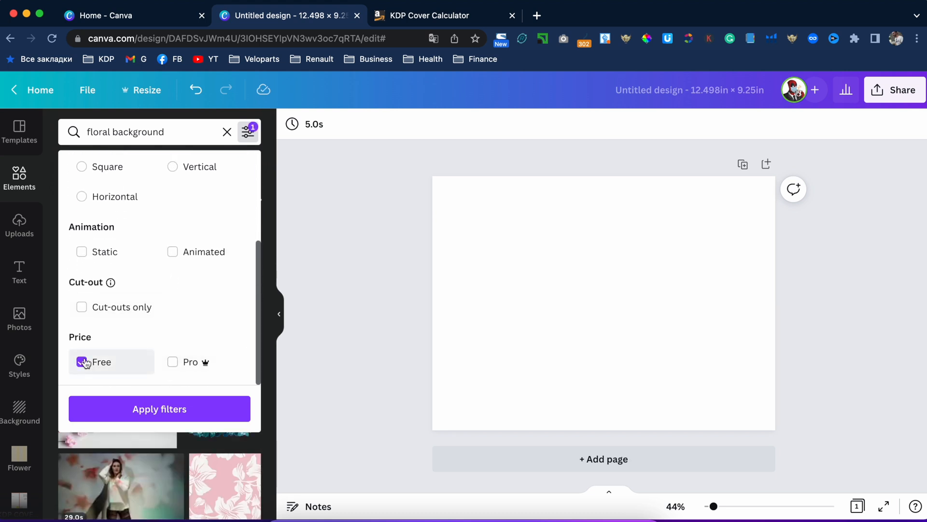
pyautogui.click(161, 411)
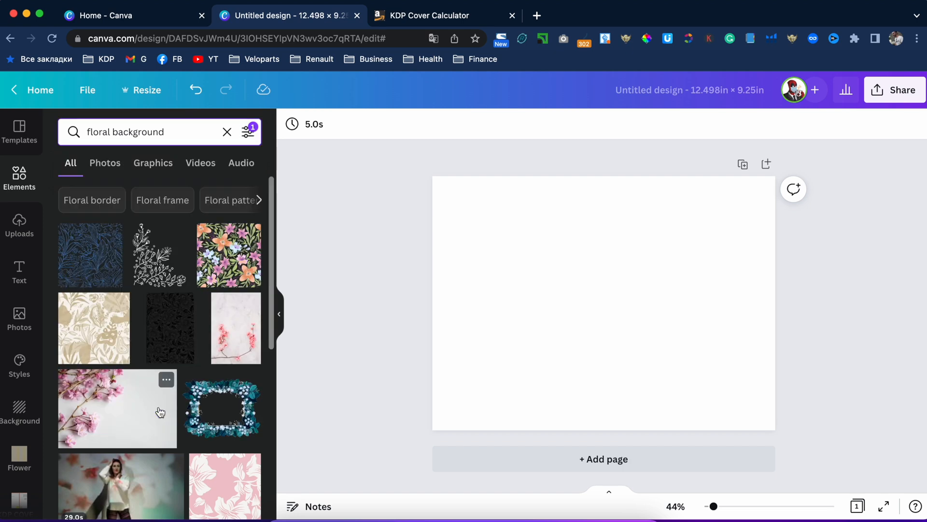
# Step: Browse the free floral backgrounds and add the beige paper image with flowers in two opposite corners to the page
pyautogui.scroll(-8, 209, 329)
pyautogui.scroll(8, 210, 329)
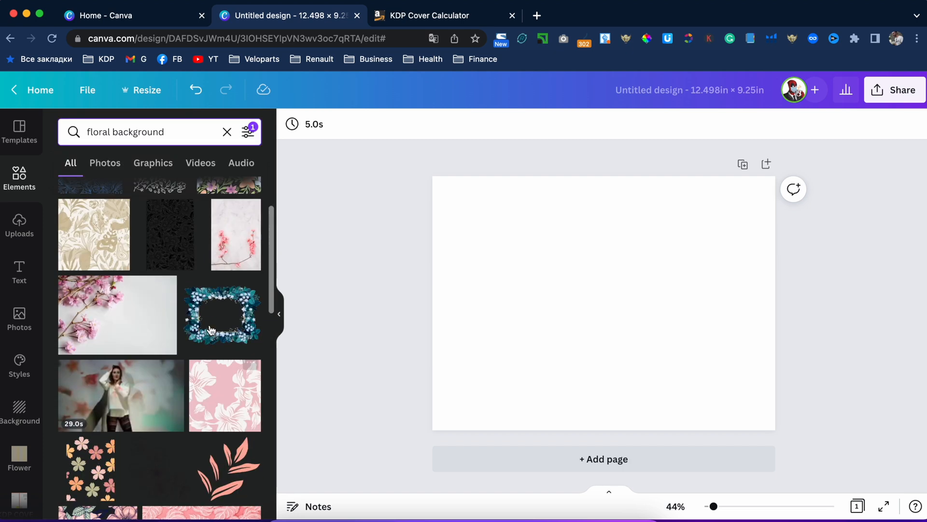
pyautogui.scroll(-6, 209, 328)
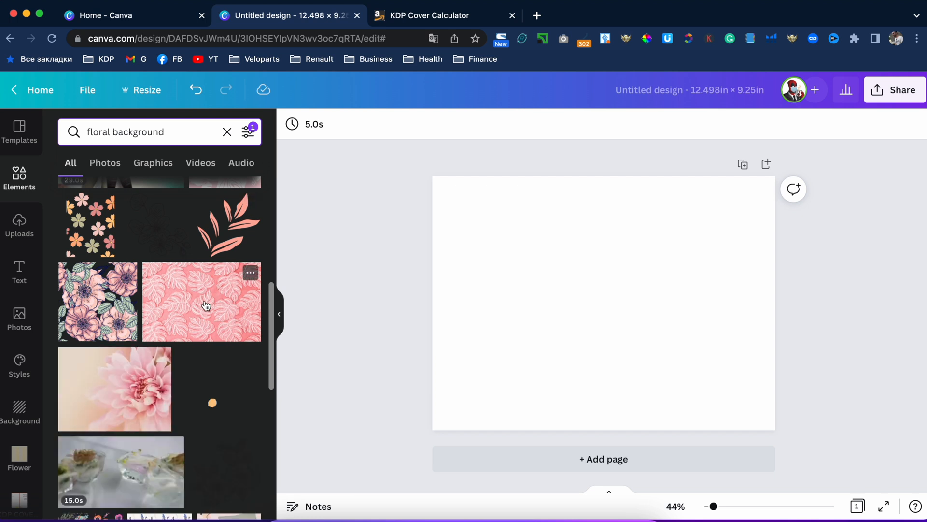
pyautogui.scroll(-3, 207, 305)
pyautogui.scroll(-3, 206, 305)
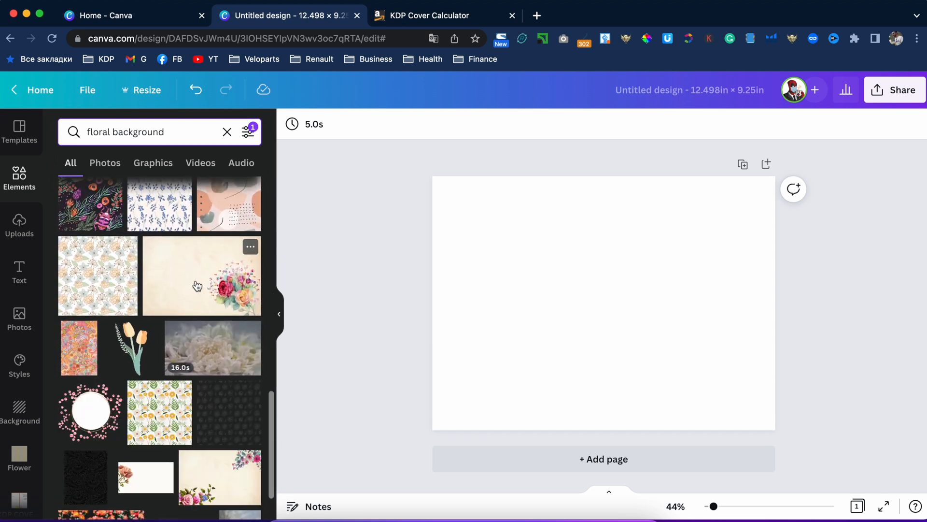
pyautogui.scroll(-8, 197, 286)
pyautogui.scroll(1, 197, 286)
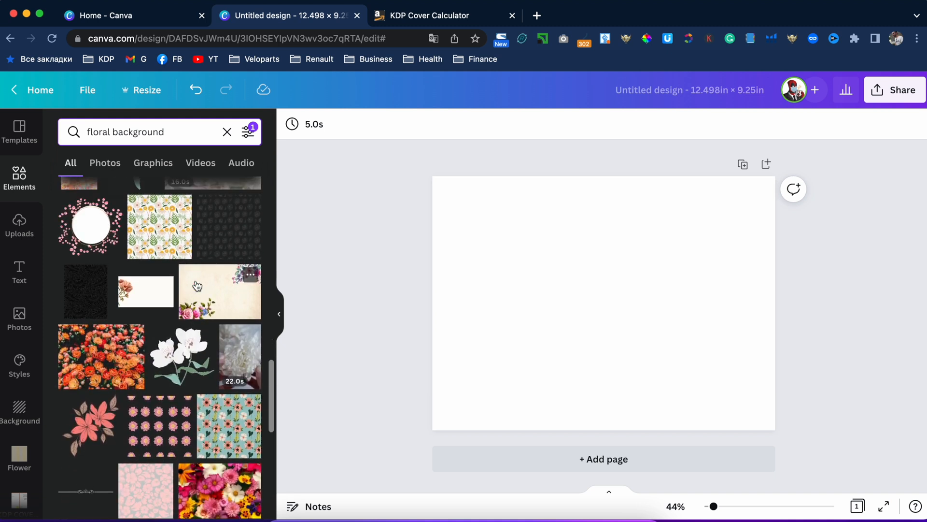
pyautogui.click(218, 293)
# Step: Align the floral background with the page corner, enlarge it past the page edges, and center it over the page
pyautogui.moveTo(670, 333); pyautogui.dragTo(645, 305)
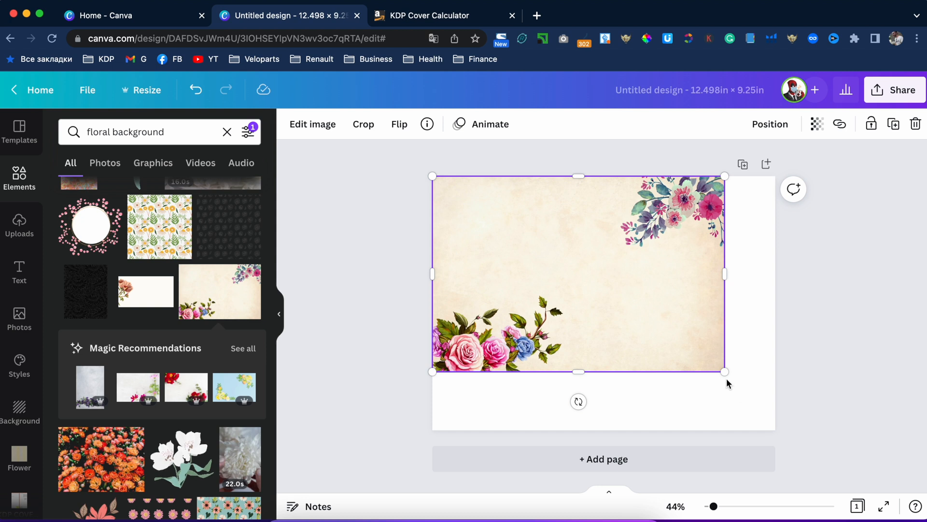
pyautogui.moveTo(724, 373); pyautogui.dragTo(801, 457)
pyautogui.moveTo(714, 329)
pyautogui.mouseDown()
pyautogui.moveTo(688, 331)
pyautogui.moveTo(697, 331)
pyautogui.mouseUp()
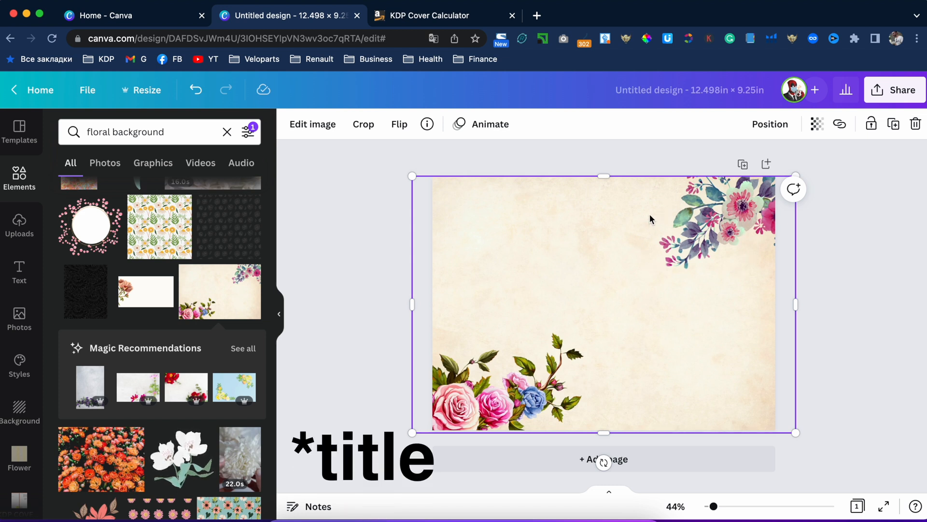
# Step: Flip the floral background vertically and shift it slightly left so more of the lower-right flowers fits on the page
pyautogui.click(398, 125)
pyautogui.click(438, 184)
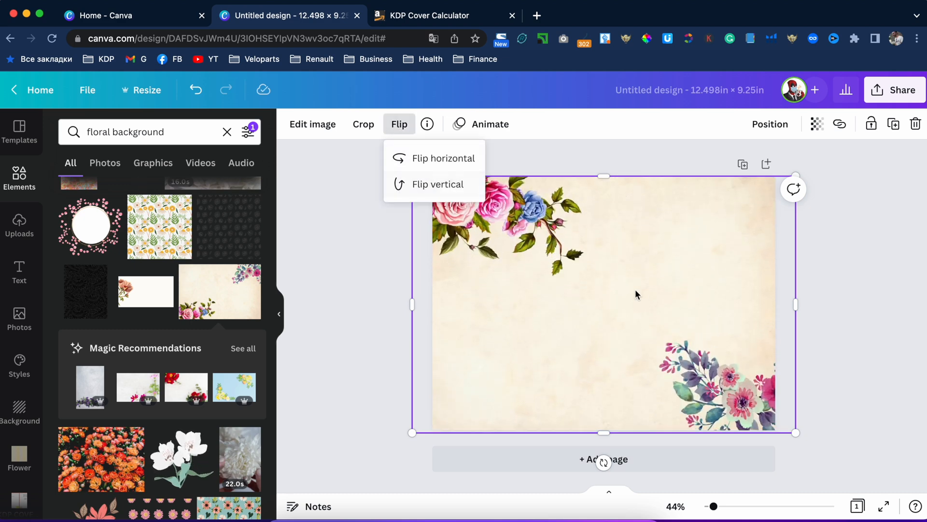
pyautogui.click(623, 283)
pyautogui.moveTo(656, 296); pyautogui.dragTo(640, 299)
pyautogui.click(813, 273)
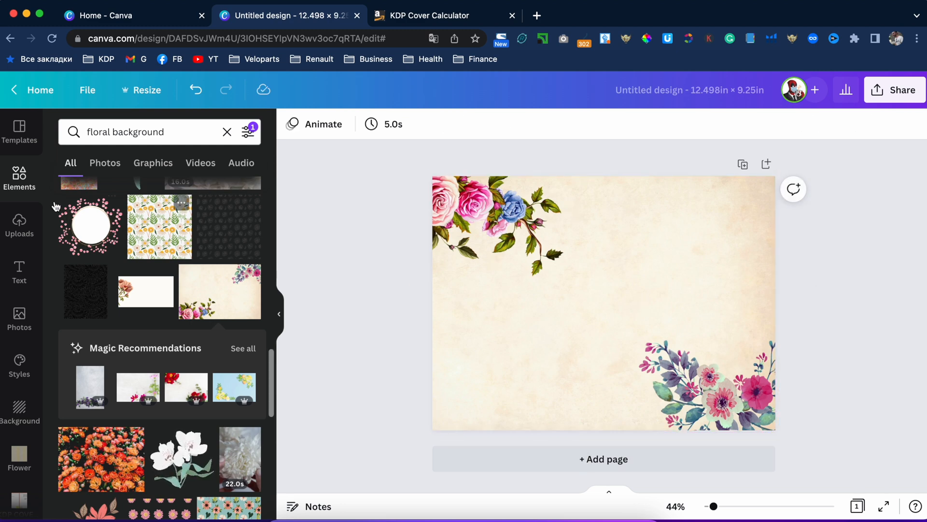
# Step: Place the uploaded KDP template over the floral background and scale it to match the full page
pyautogui.click(14, 234)
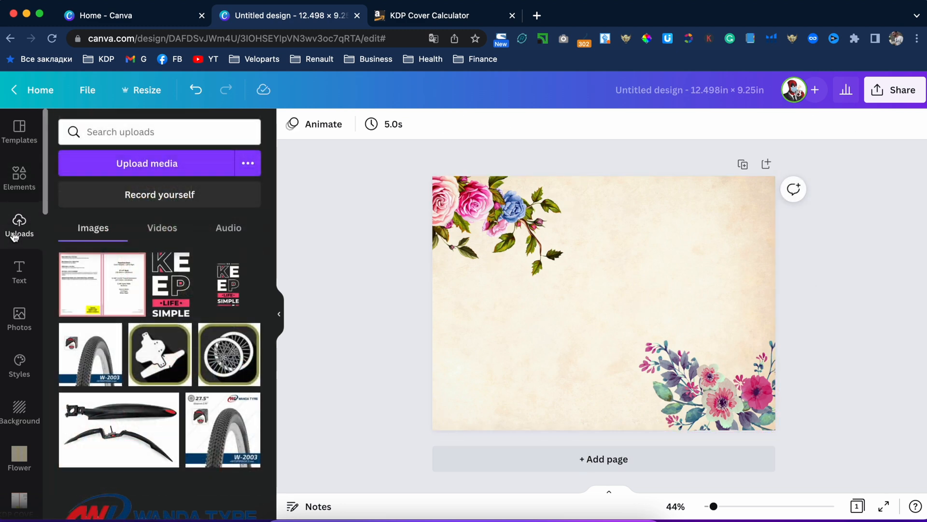
pyautogui.click(102, 284)
pyautogui.moveTo(639, 299); pyautogui.dragTo(597, 268)
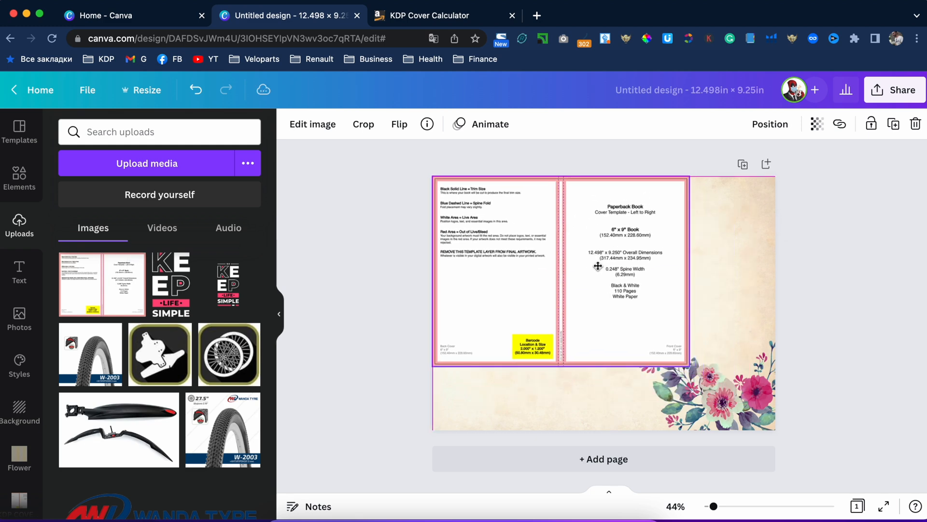
pyautogui.moveTo(694, 370); pyautogui.dragTo(775, 430)
# Step: Set the template overlay's transparency to 38 to compare its guides with the background, and delete the overlay
pyautogui.click(818, 128)
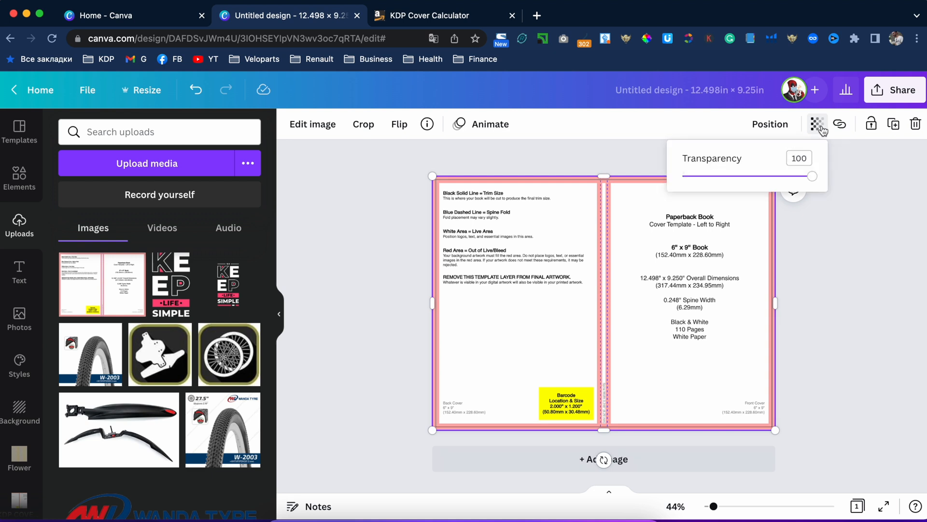
pyautogui.moveTo(813, 179); pyautogui.dragTo(732, 180)
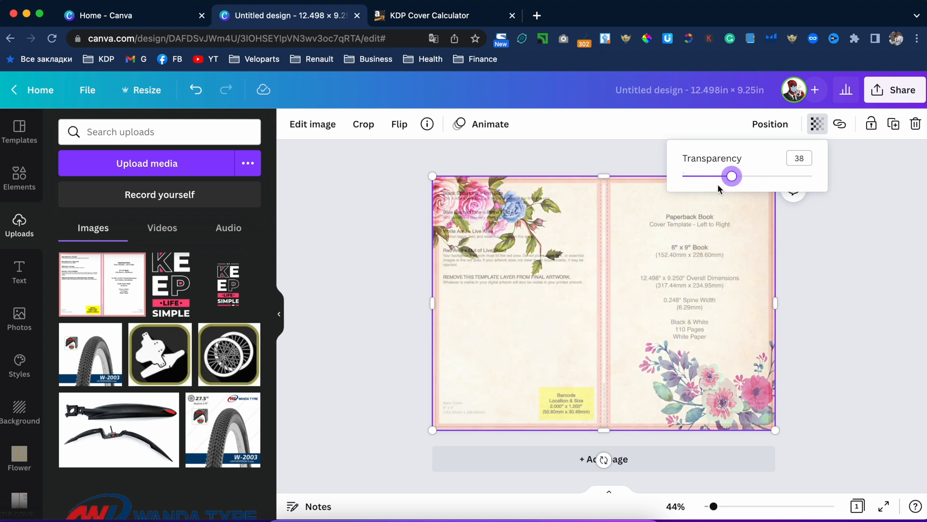
pyautogui.click(823, 230)
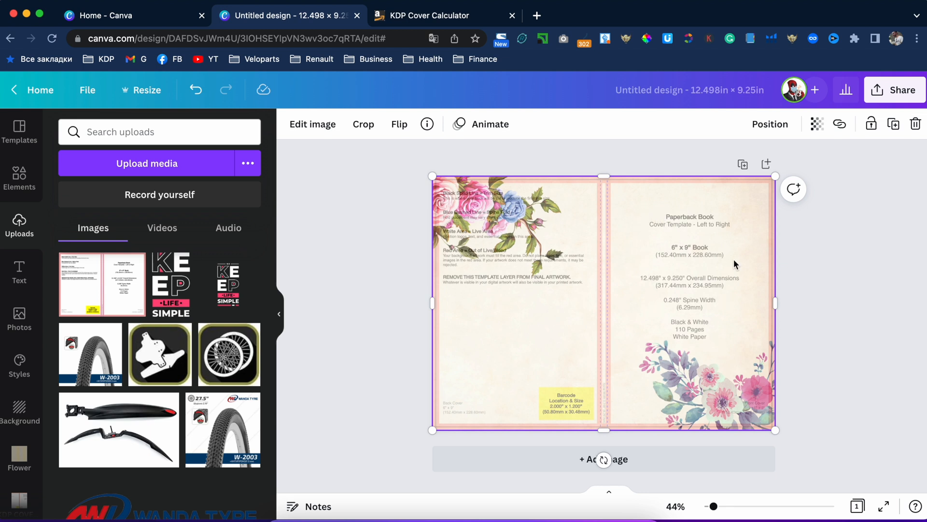
pyautogui.press('Delete')
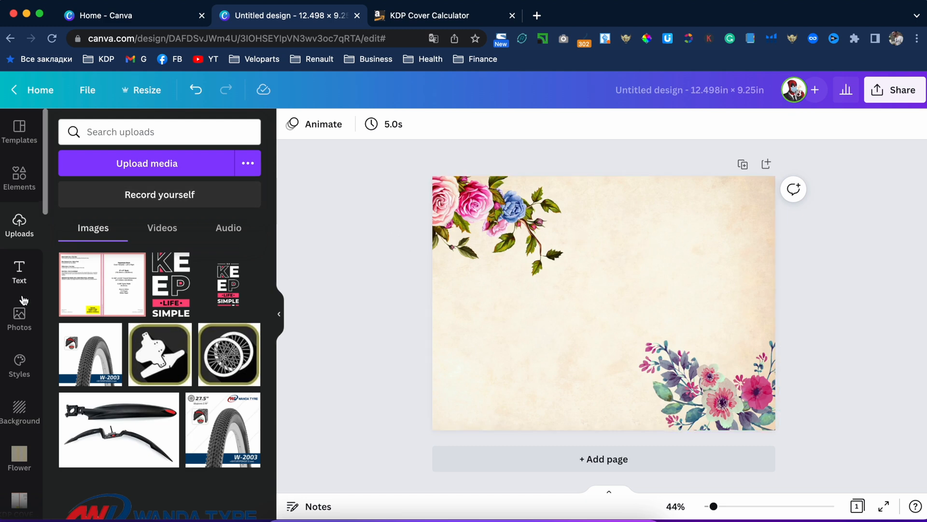
# Step: Add a heading text to the cover reading "Composition notebook"
pyautogui.click(19, 273)
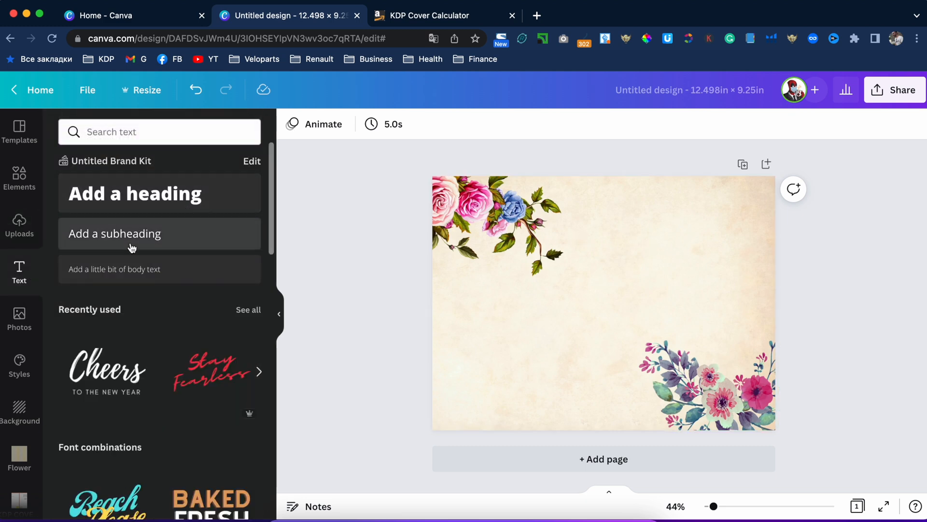
pyautogui.click(140, 194)
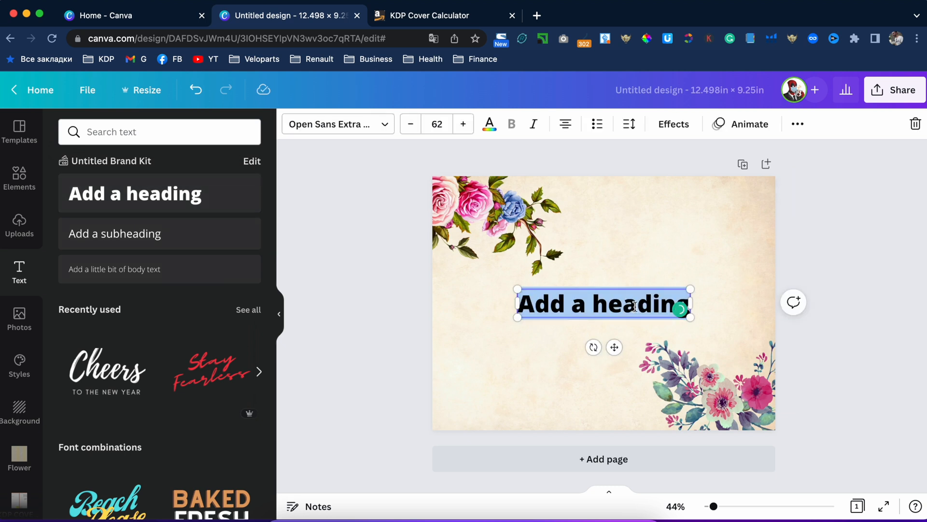
pyautogui.write('Co')
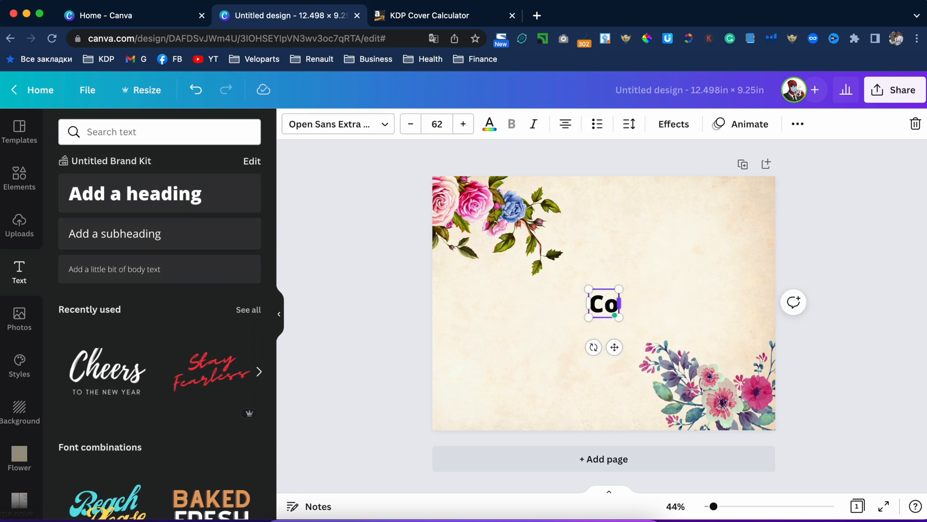
pyautogui.write('m')
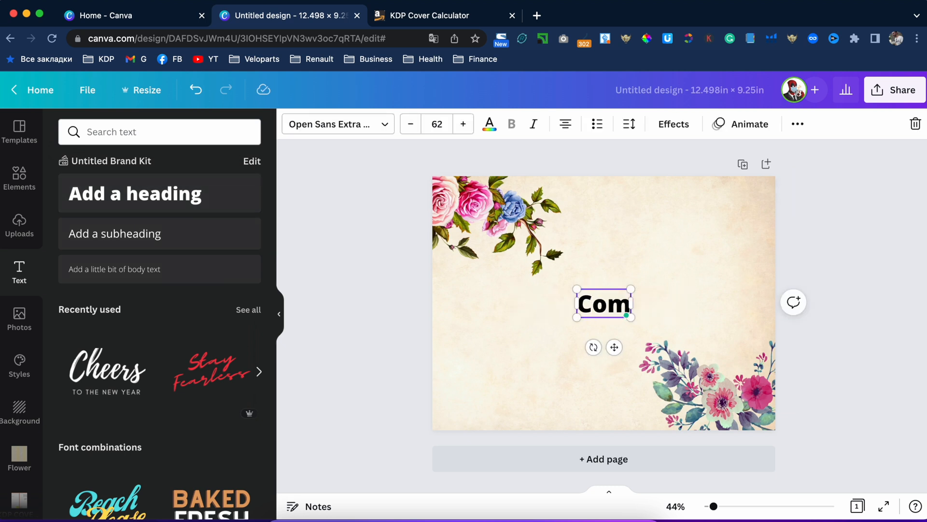
pyautogui.write('posit')
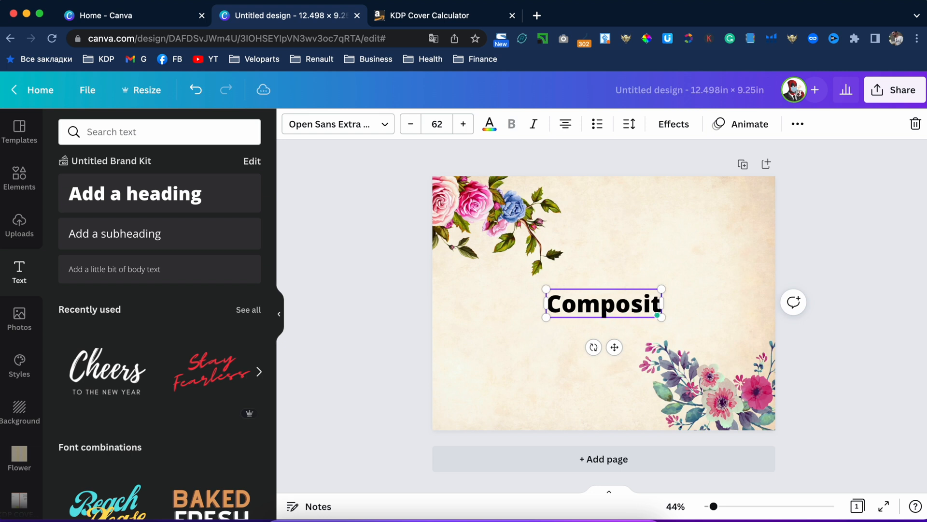
pyautogui.write('ion noteb')
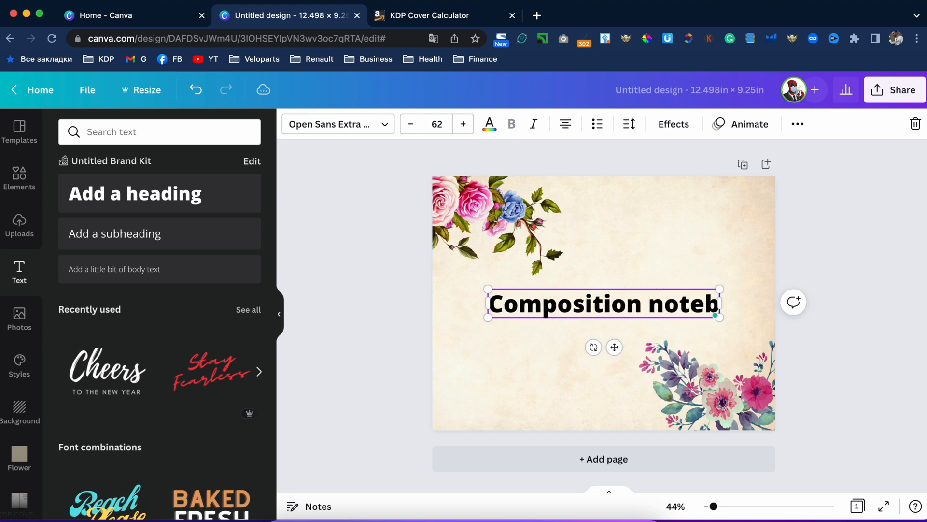
pyautogui.write('ook')
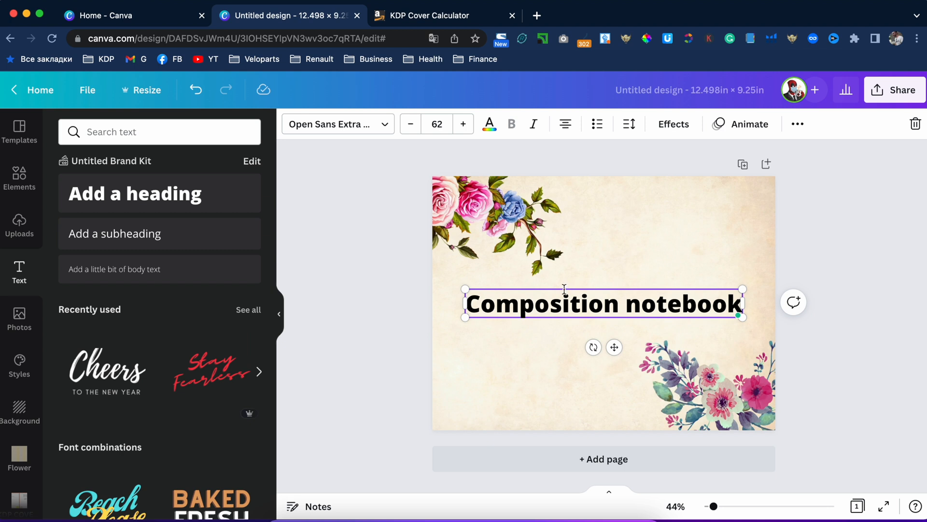
# Step: Set the "Composition notebook" heading to font size 32 and move it to the upper part of the front cover
pyautogui.tripleClick(544, 310)
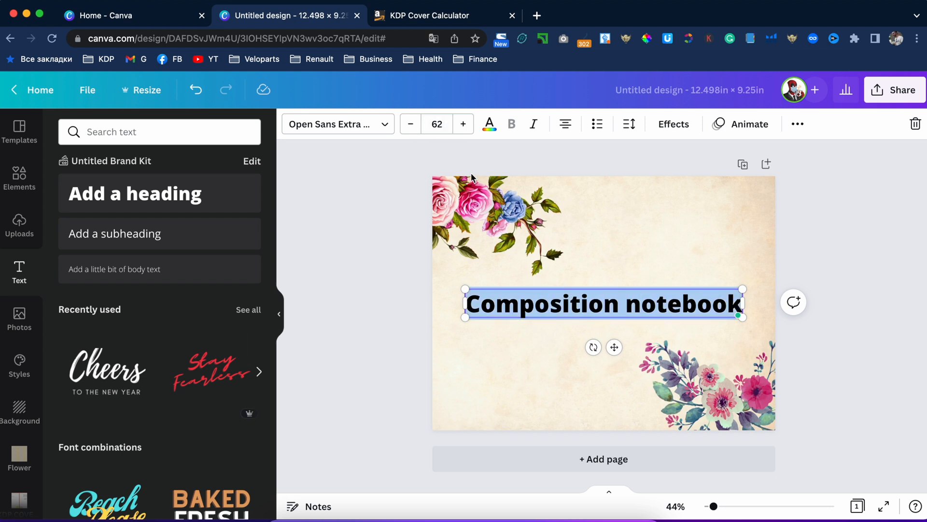
pyautogui.click(437, 123)
pyautogui.scroll(-2, 478, 358)
pyautogui.click(461, 339)
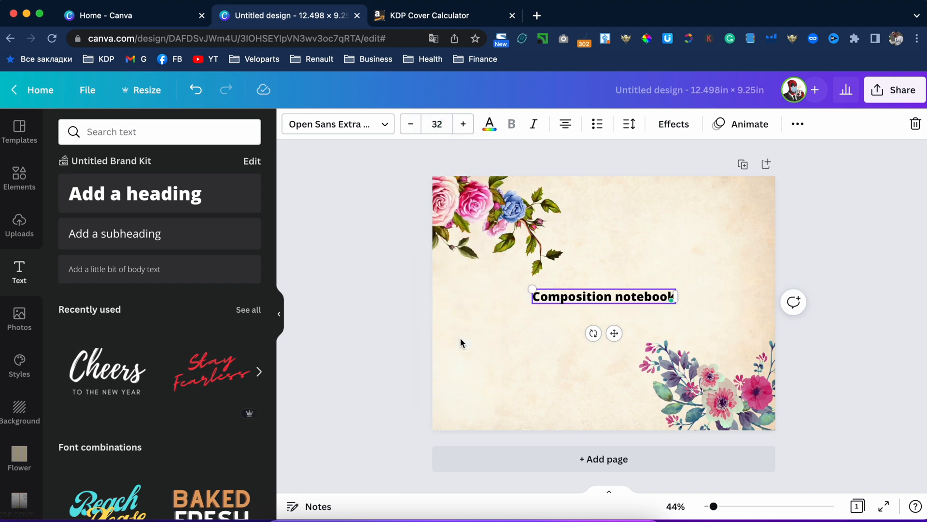
pyautogui.moveTo(611, 288); pyautogui.dragTo(684, 202)
pyautogui.click(823, 236)
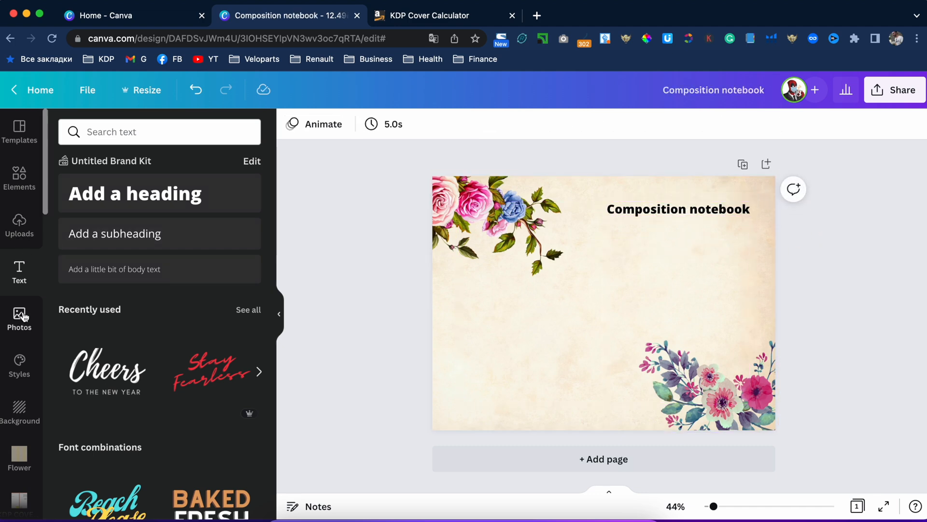
# Step: Clear the floral background search, add a plain straight line, and place it below the title on the front cover
pyautogui.click(28, 184)
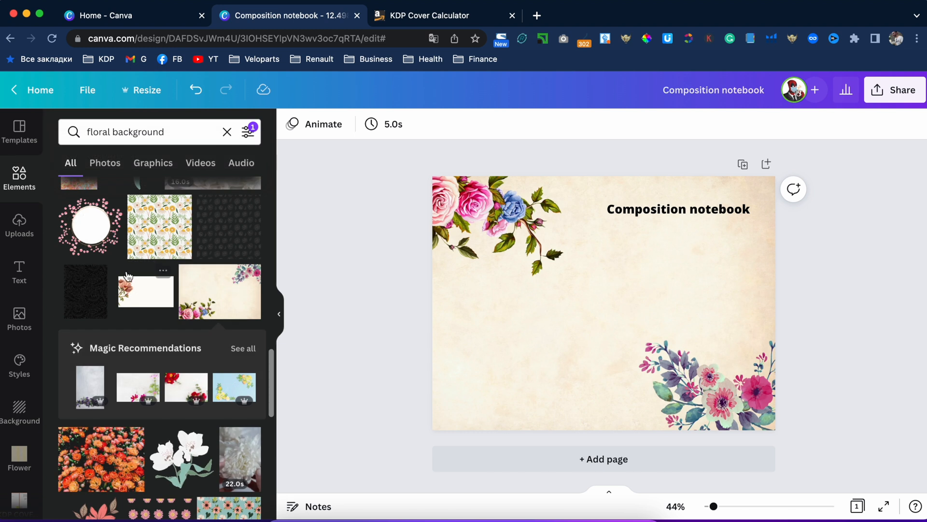
pyautogui.click(227, 131)
pyautogui.scroll(-1, 209, 286)
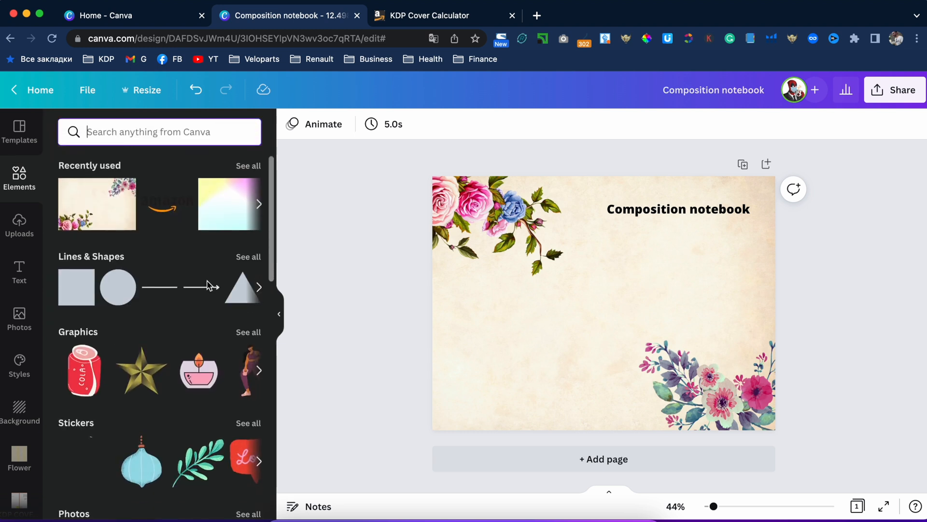
pyautogui.click(168, 292)
pyautogui.moveTo(622, 302); pyautogui.dragTo(704, 240)
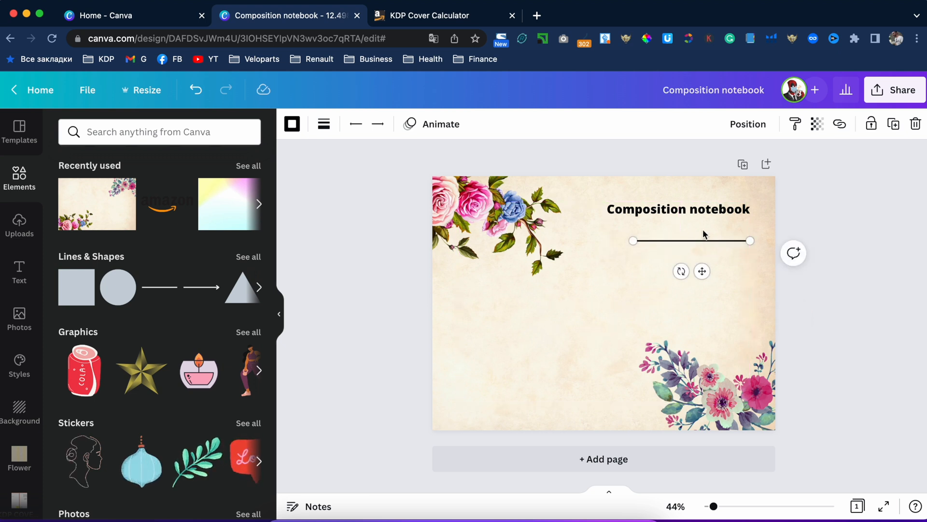
# Step: Reduce the title's font size to 28 and reposition the title and the line so they sit centered over each other
pyautogui.click(671, 212)
pyautogui.click(410, 127)
pyautogui.click(411, 126)
pyautogui.click(410, 128)
pyautogui.click(410, 128)
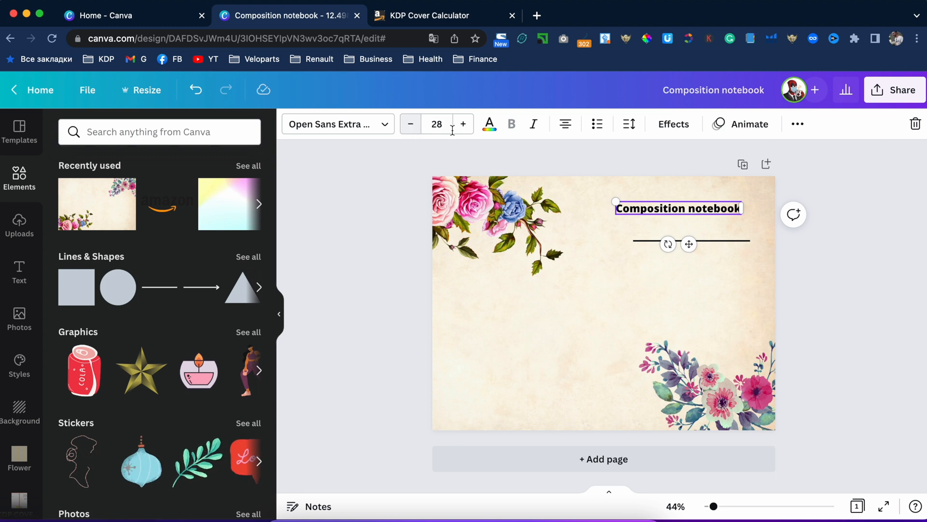
pyautogui.moveTo(676, 208); pyautogui.dragTo(685, 208)
pyautogui.moveTo(720, 241); pyautogui.dragTo(716, 237)
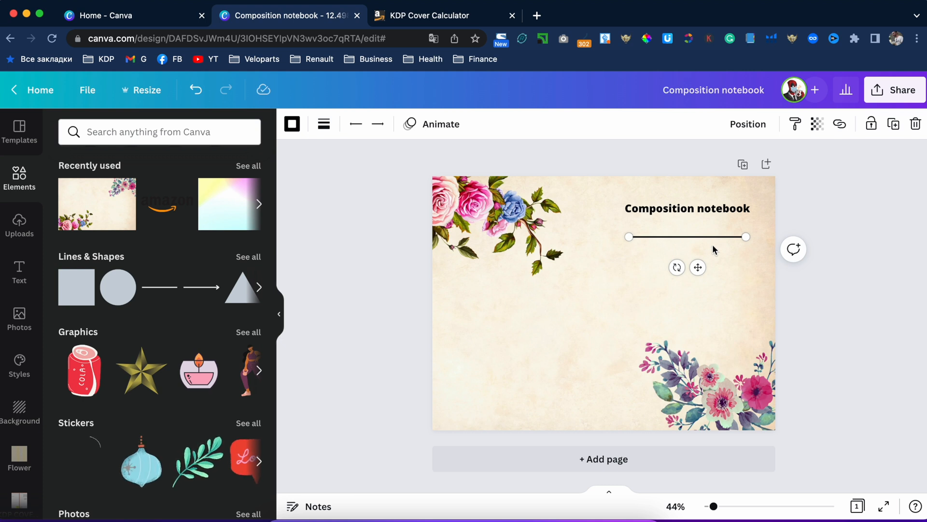
# Step: Duplicate the line under the title twice and arrange the copies below it as a stack of three lines
pyautogui.press('super+d')
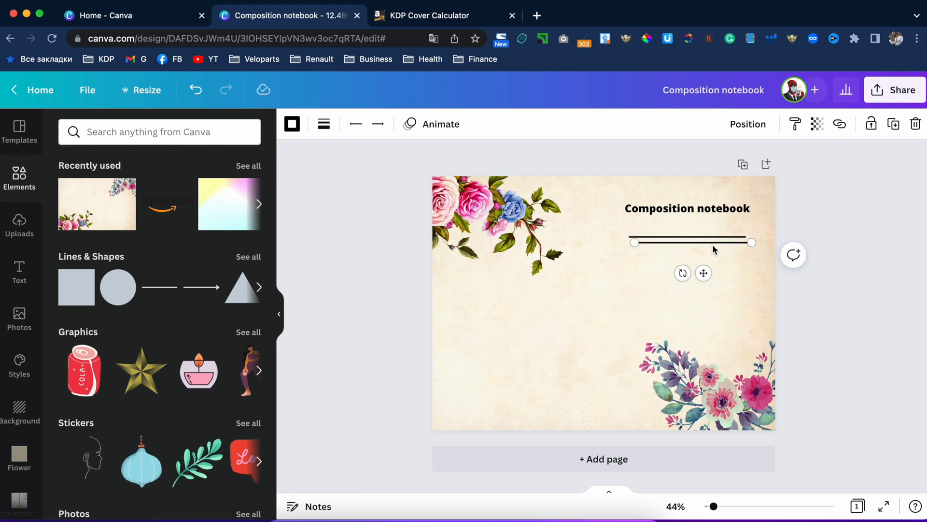
pyautogui.press('super+d')
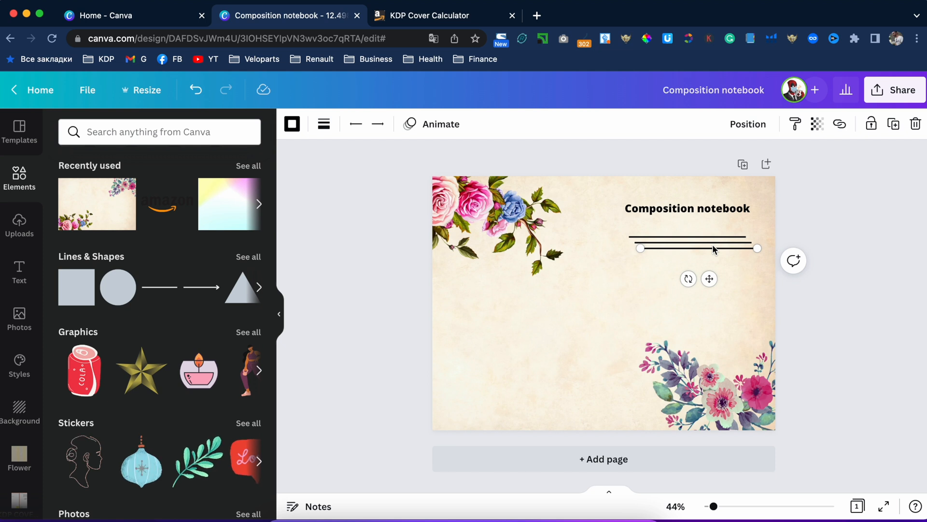
pyautogui.moveTo(691, 249)
pyautogui.mouseDown()
pyautogui.moveTo(683, 263)
pyautogui.moveTo(690, 256)
pyautogui.mouseUp()
pyautogui.click(693, 244)
# Step: Align the three lines under the title to the left and tidy up their spacing
pyautogui.moveTo(621, 228); pyautogui.dragTo(769, 272)
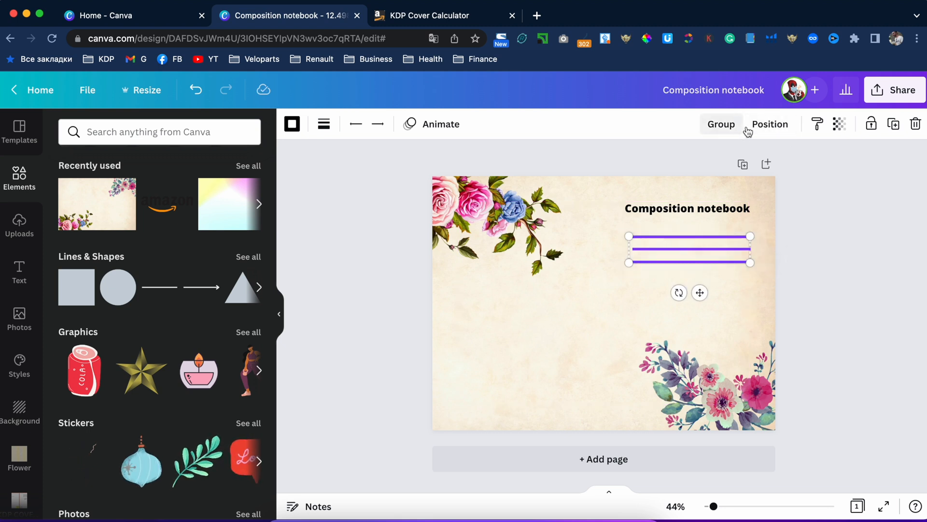
pyautogui.click(770, 125)
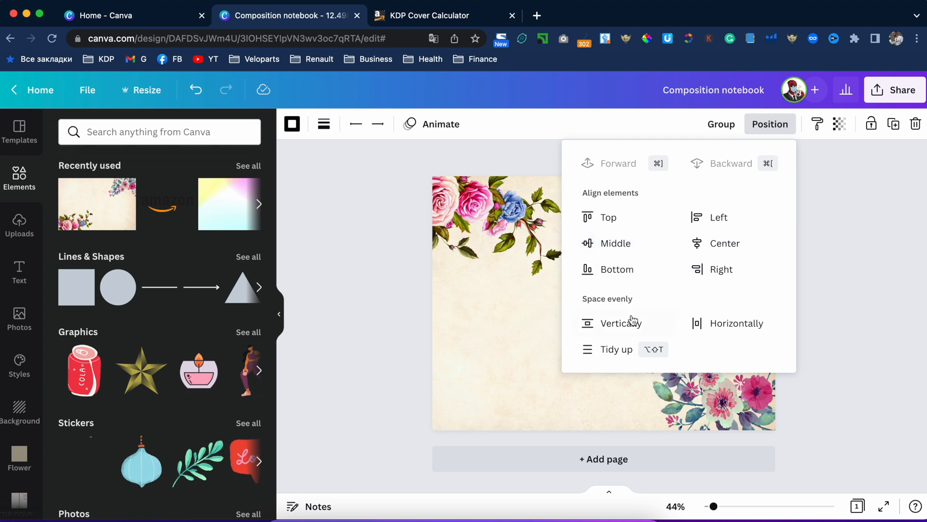
pyautogui.click(719, 218)
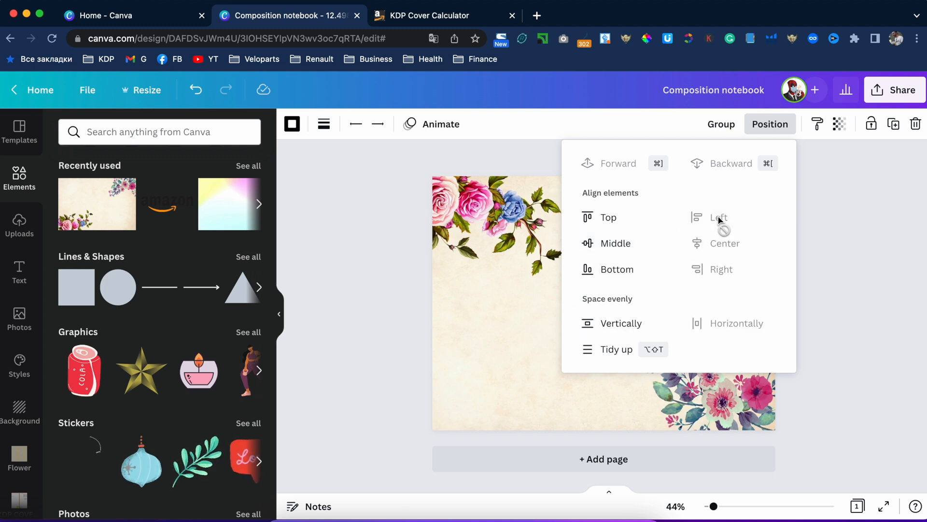
pyautogui.click(614, 349)
pyautogui.click(851, 276)
pyautogui.click(822, 272)
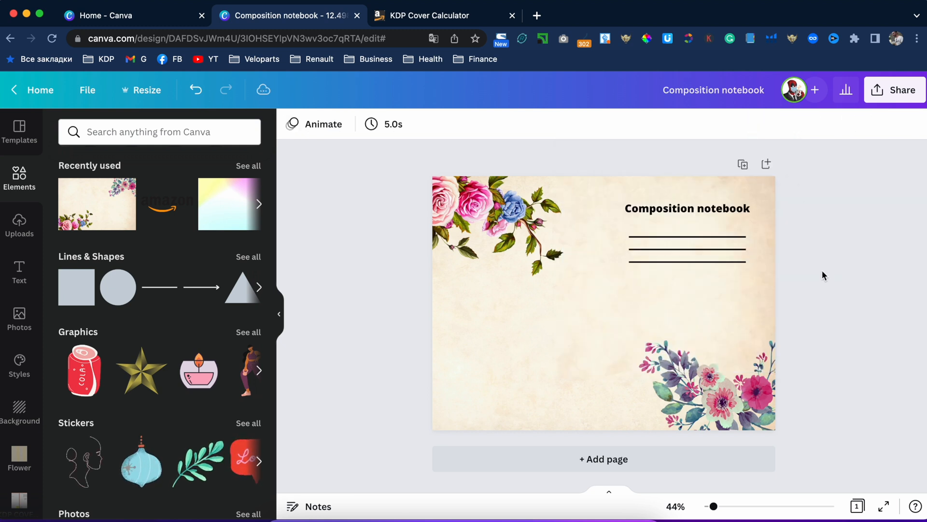
# Step: Set the line weight of all three lines under the title to 2
pyautogui.moveTo(799, 274); pyautogui.dragTo(629, 230)
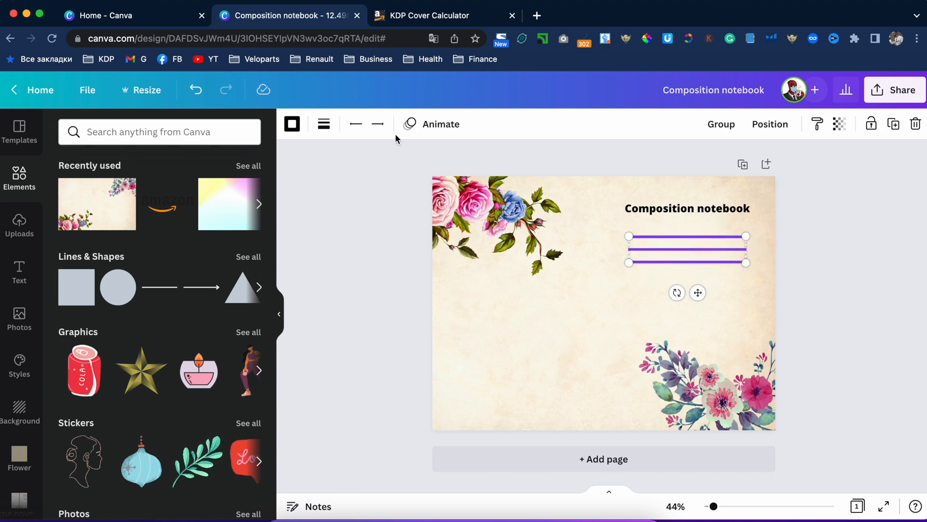
pyautogui.click(330, 133)
pyautogui.moveTo(333, 247); pyautogui.dragTo(326, 248)
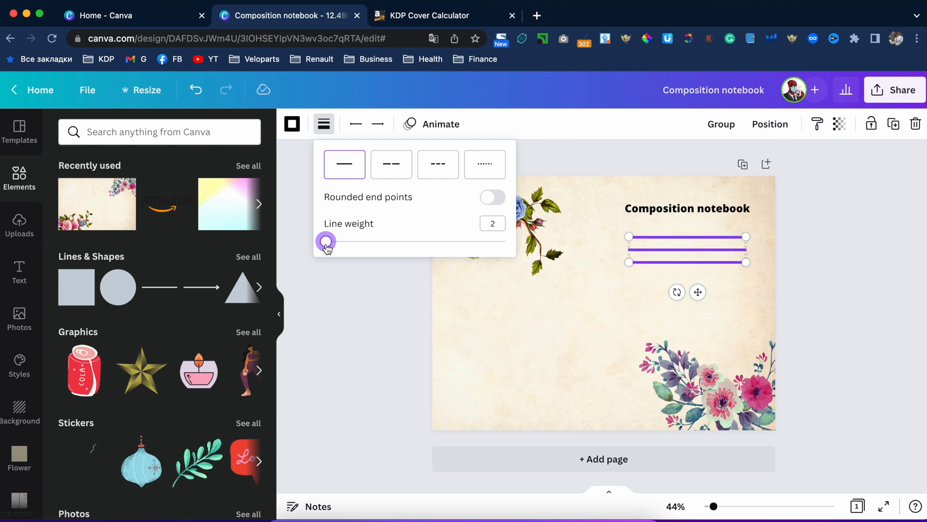
pyautogui.click(851, 263)
pyautogui.click(850, 260)
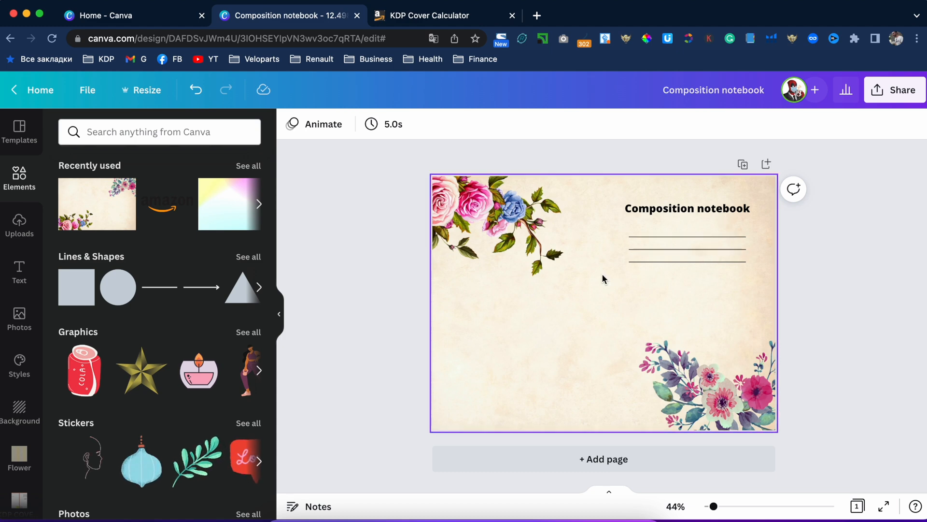
# Step: Place the uploaded KDP template over the cover, scale it to the full page, and set its transparency to 27
pyautogui.click(20, 223)
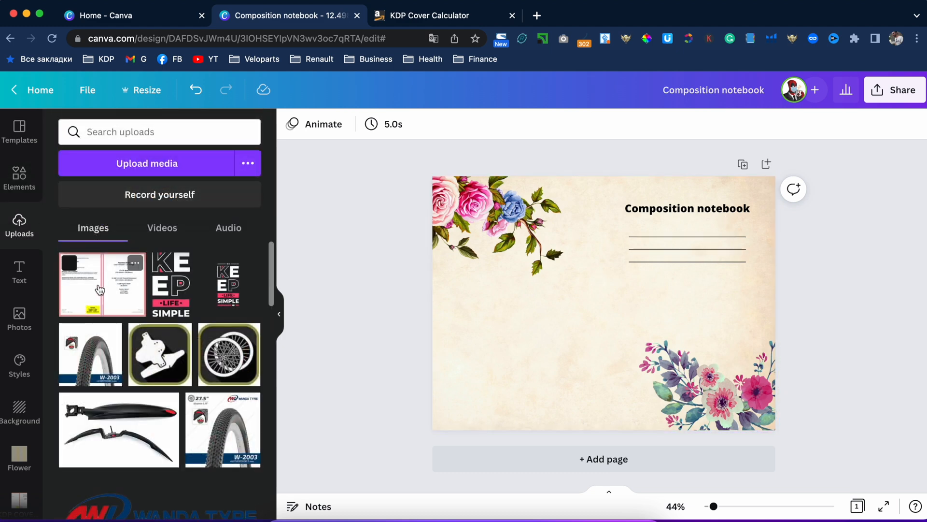
pyautogui.click(102, 284)
pyautogui.moveTo(653, 307); pyautogui.dragTo(642, 271)
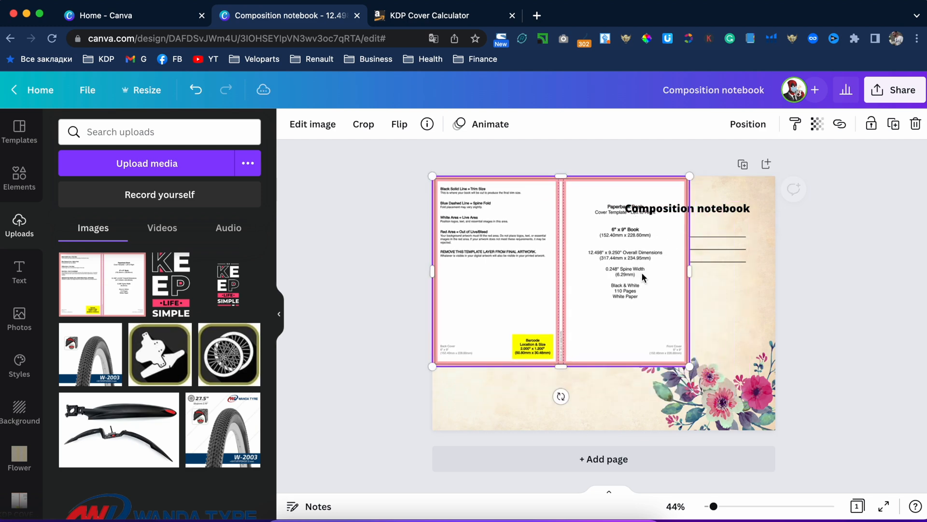
pyautogui.moveTo(693, 370); pyautogui.dragTo(775, 430)
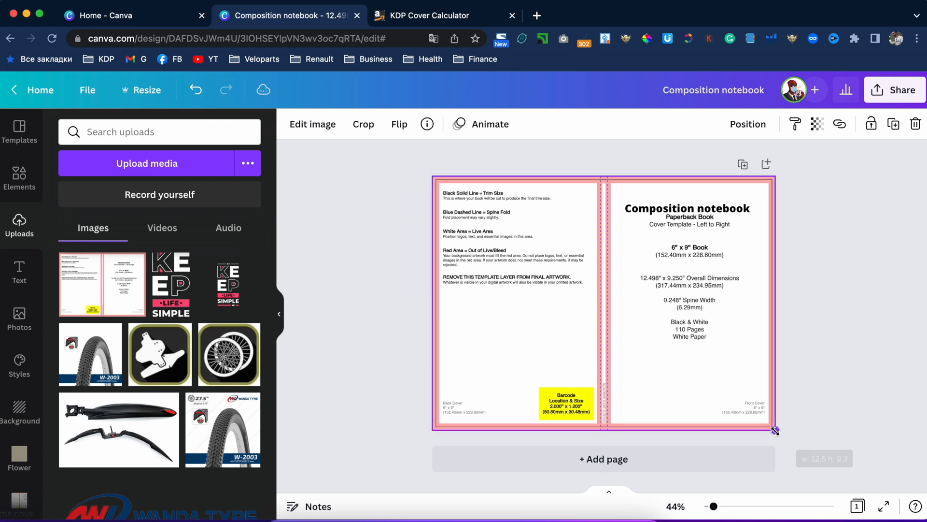
pyautogui.click(817, 124)
pyautogui.moveTo(812, 176); pyautogui.dragTo(718, 177)
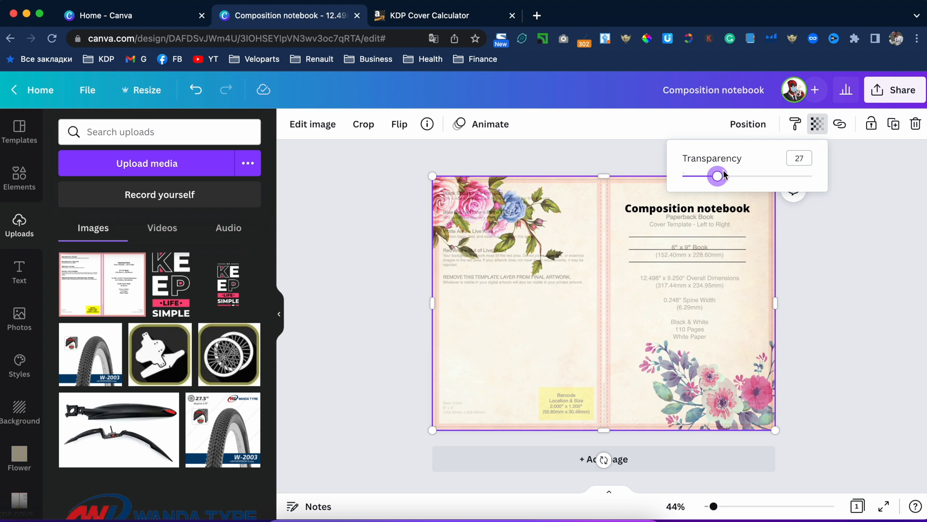
pyautogui.click(634, 150)
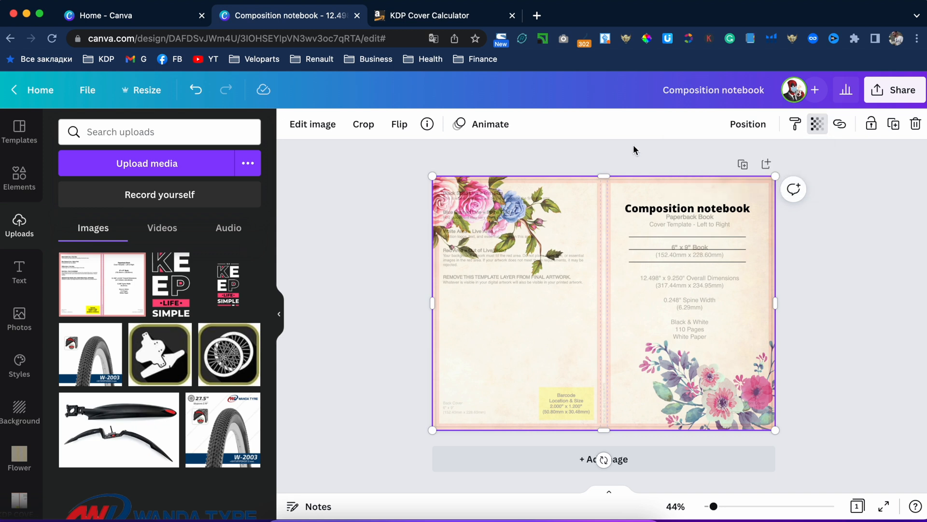
# Step: Undo the template's replacement of the floral background and delete the template overlay from the cover
pyautogui.click(699, 211)
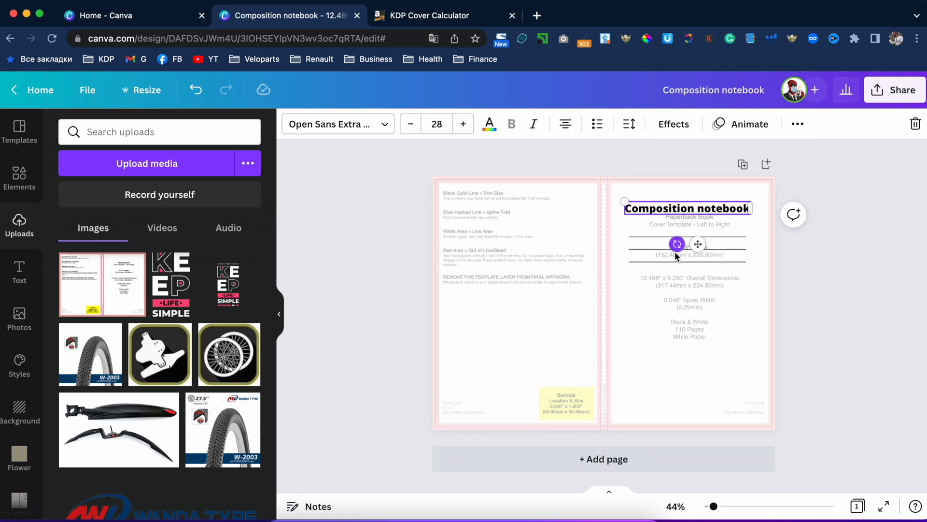
pyautogui.click(576, 302)
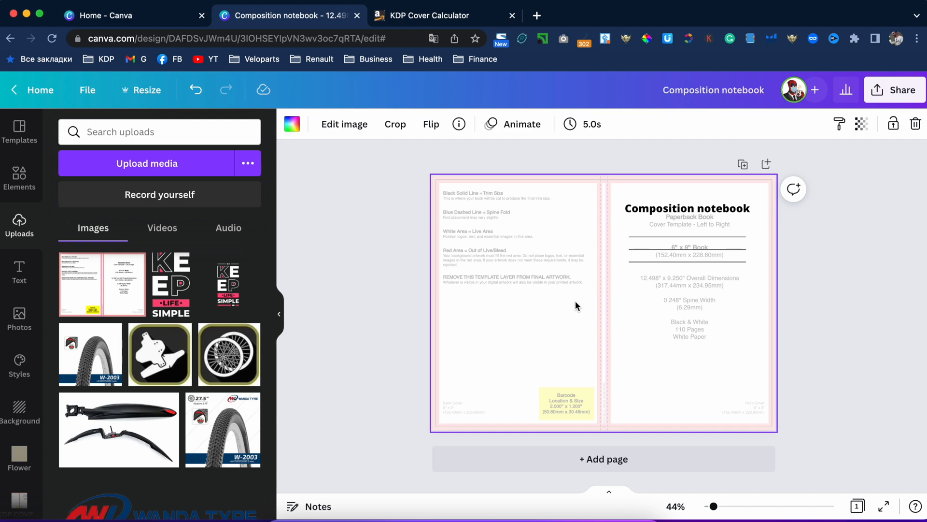
pyautogui.press('Delete')
pyautogui.press('super+z')
pyautogui.press('super+shift+z')
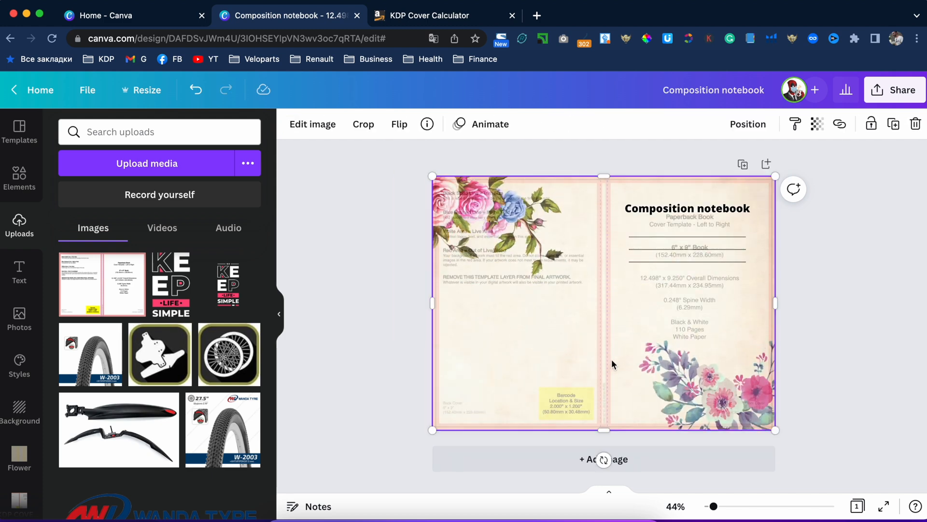
pyautogui.press('Delete')
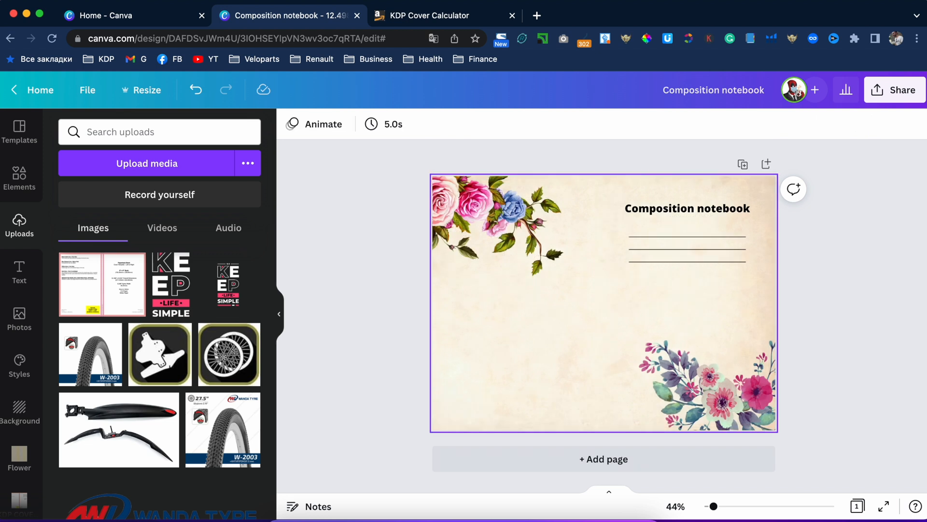
# Step: Try resizing the three lines under the title together, and undo the resize
pyautogui.click(710, 237)
pyautogui.moveTo(806, 284); pyautogui.dragTo(606, 241)
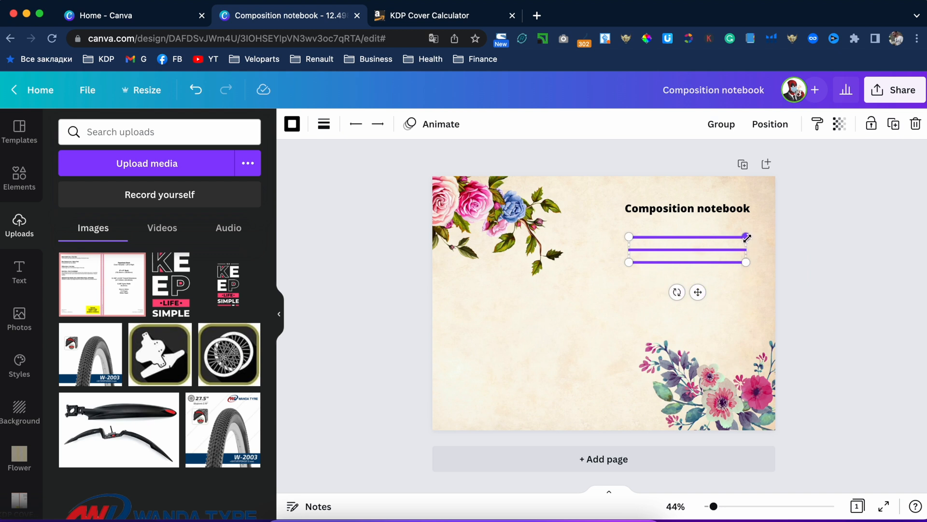
pyautogui.moveTo(746, 237); pyautogui.dragTo(720, 235)
pyautogui.press('super+z')
pyautogui.click(782, 265)
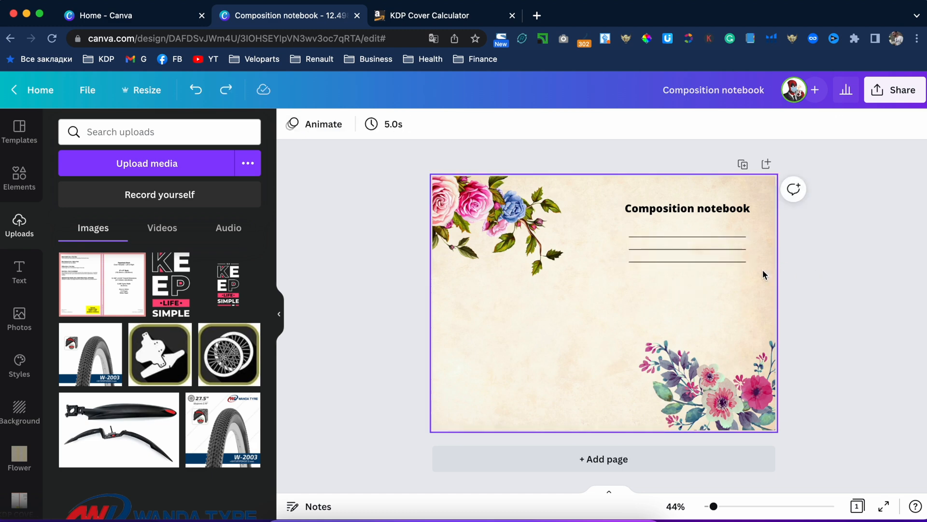
# Step: Shorten the top line under the title from its right end and delete the two lines below it
pyautogui.click(744, 247)
pyautogui.scroll(5, 740, 242)
pyautogui.hscroll(2, 740, 242)
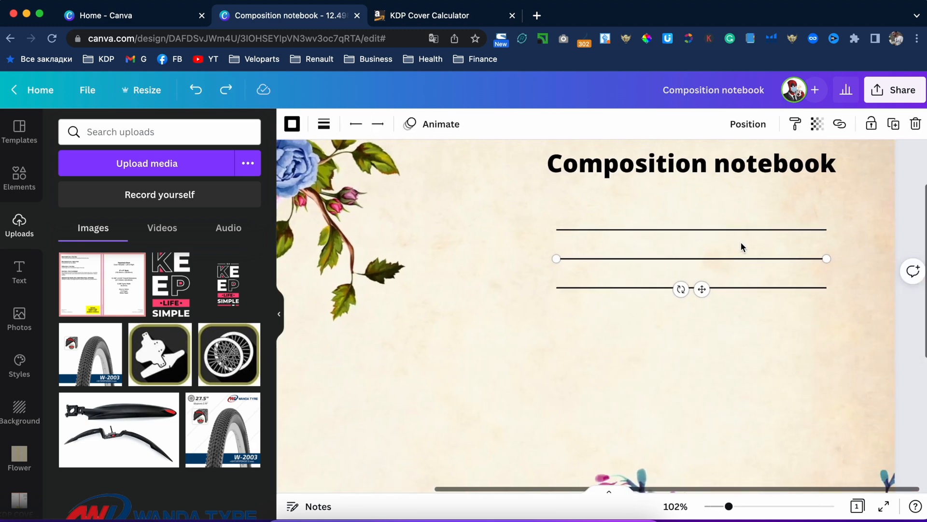
pyautogui.click(821, 229)
pyautogui.moveTo(827, 229); pyautogui.dragTo(790, 229)
pyautogui.click(813, 259)
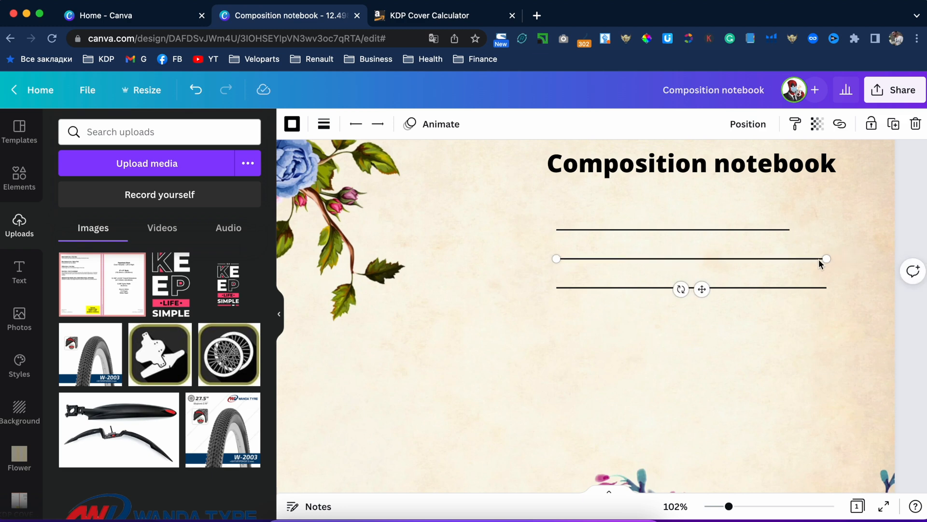
pyautogui.press('Delete')
pyautogui.click(781, 288)
pyautogui.press('Delete')
# Step: Duplicate the shortened line twice and place the copies below it, left-aligned with the original
pyautogui.click(758, 233)
pyautogui.press('super+d')
pyautogui.press('super+d')
pyautogui.moveTo(764, 257); pyautogui.dragTo(740, 294)
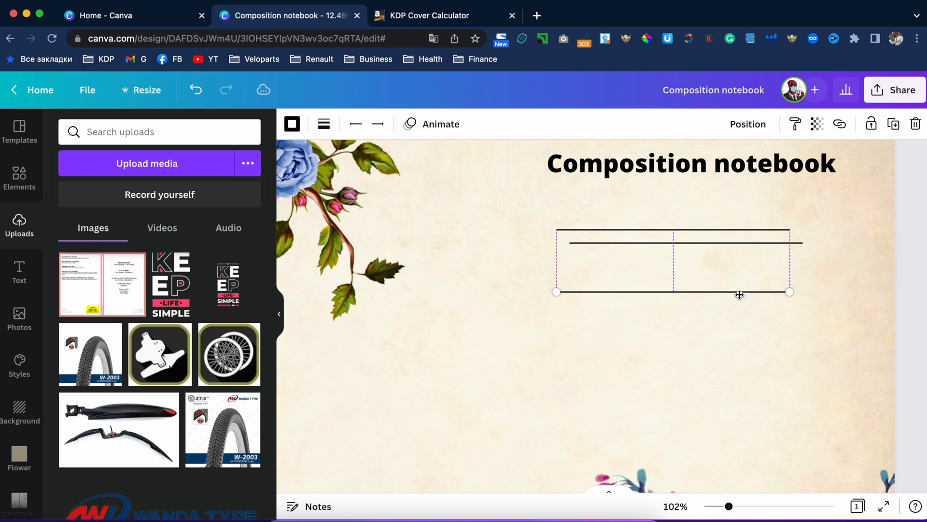
pyautogui.moveTo(738, 244); pyautogui.dragTo(722, 259)
# Step: Space the three lines under the title evenly in the vertical direction
pyautogui.moveTo(544, 213); pyautogui.dragTo(854, 332)
pyautogui.click(771, 125)
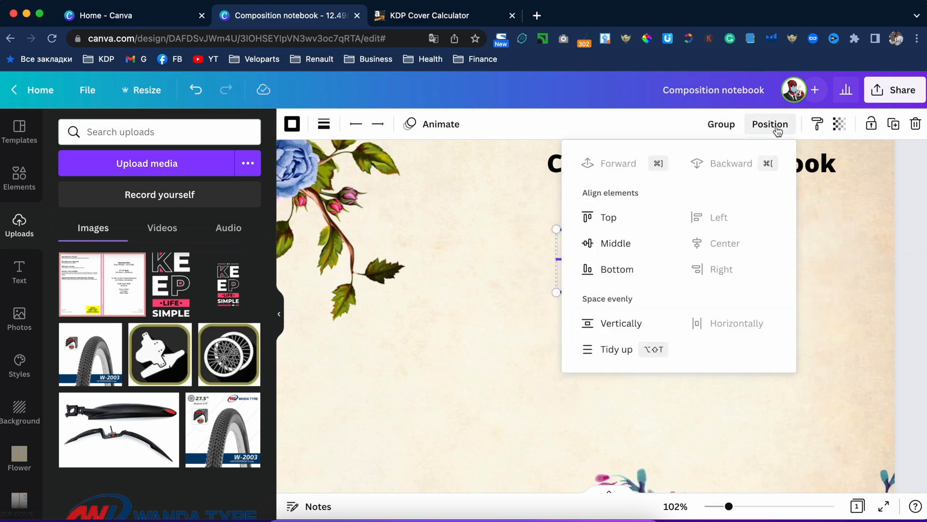
pyautogui.click(601, 325)
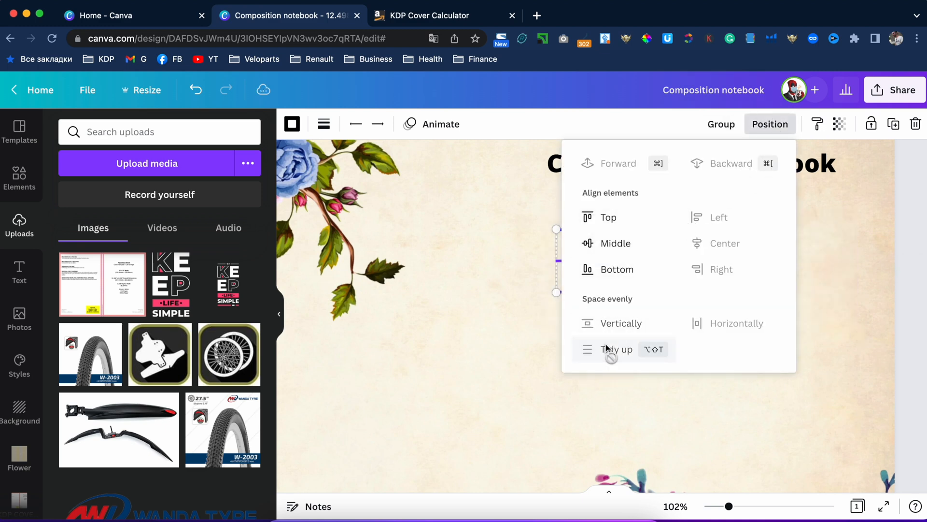
pyautogui.click(836, 329)
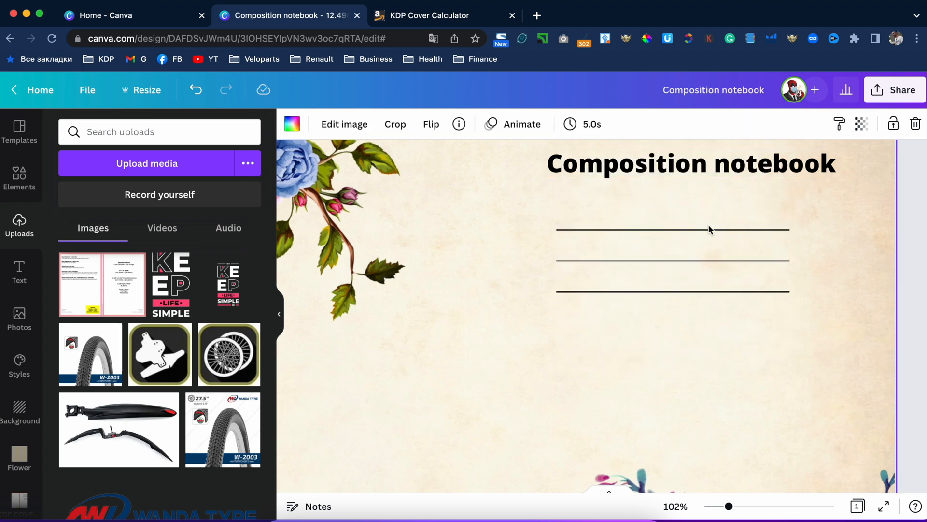
# Step: Move the three lines together to the right so they sit centred under the title
pyautogui.moveTo(855, 316); pyautogui.dragTo(524, 215)
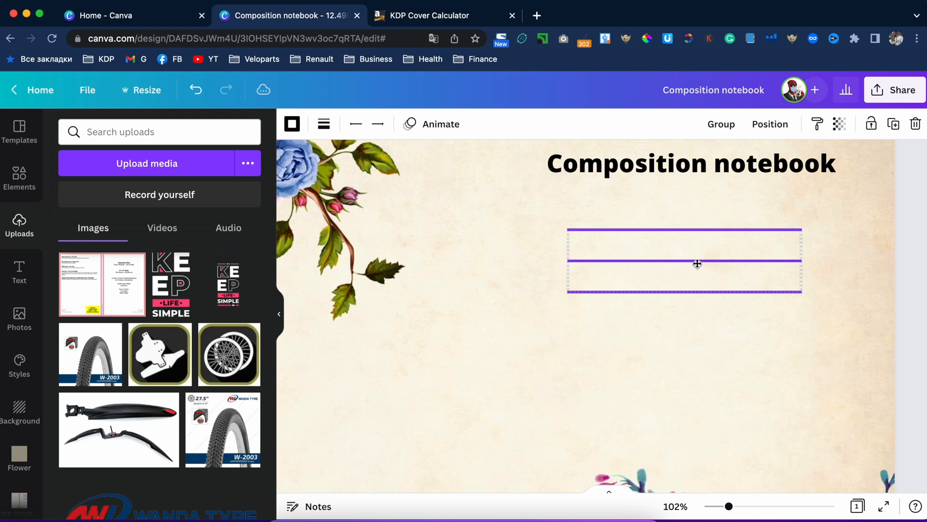
pyautogui.click(702, 193)
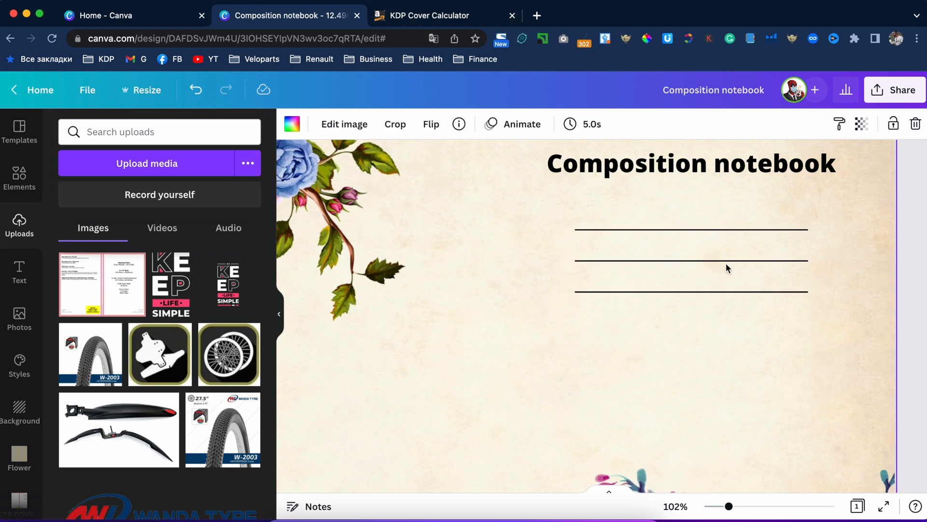
pyautogui.scroll(-3, 729, 274)
pyautogui.scroll(-3, 730, 272)
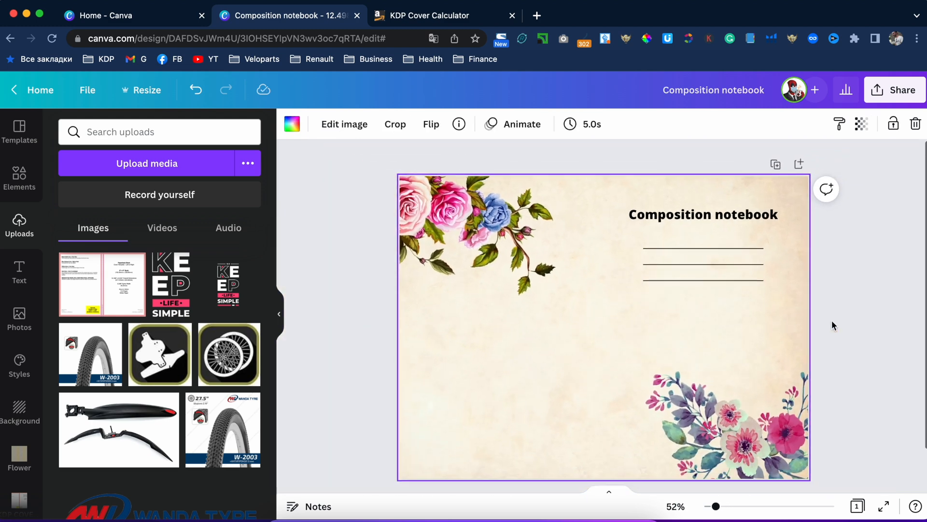
pyautogui.click(863, 326)
pyautogui.scroll(-1, 863, 325)
pyautogui.scroll(1, 864, 326)
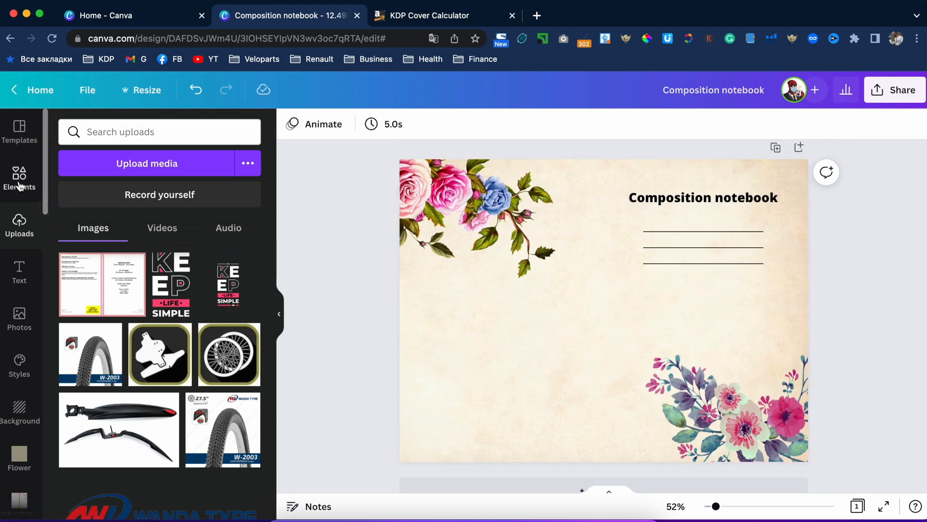
# Step: Overlay the uploaded KDP template on the cover, scale it to the full page, and set its transparency to 32
pyautogui.click(127, 288)
pyautogui.moveTo(706, 325); pyautogui.dragTo(657, 288)
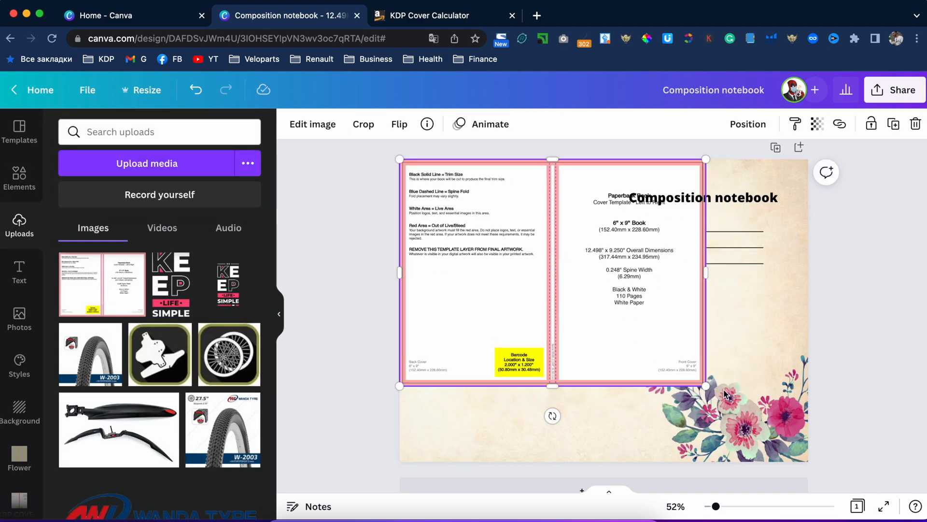
pyautogui.moveTo(706, 385); pyautogui.dragTo(817, 451)
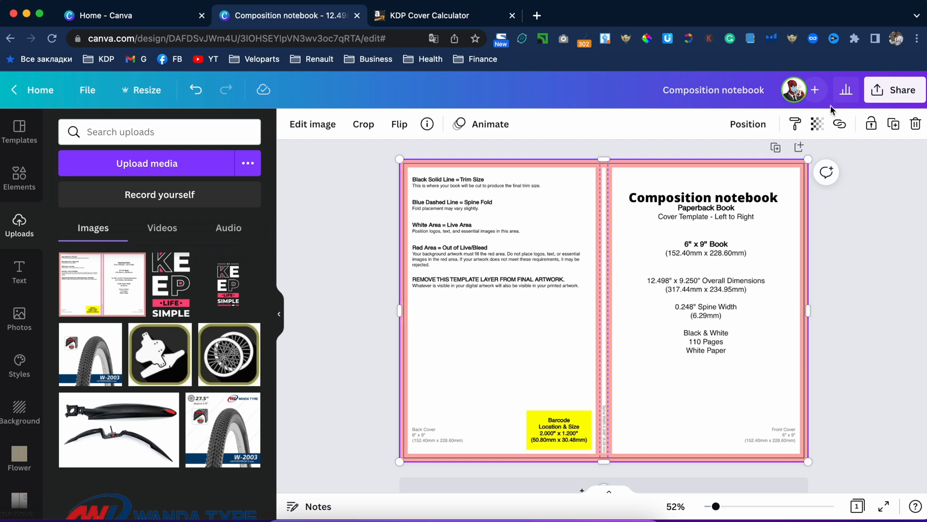
pyautogui.click(817, 125)
pyautogui.moveTo(782, 174); pyautogui.dragTo(724, 178)
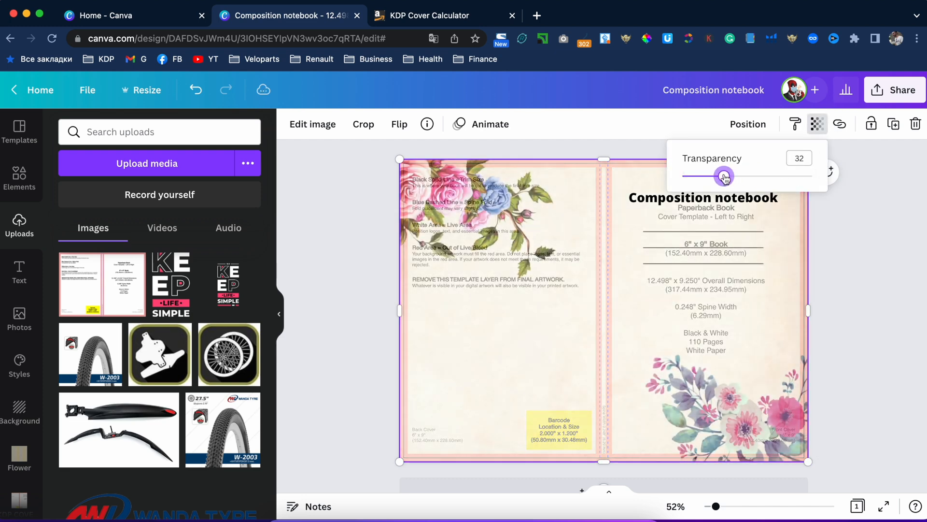
pyautogui.click(649, 290)
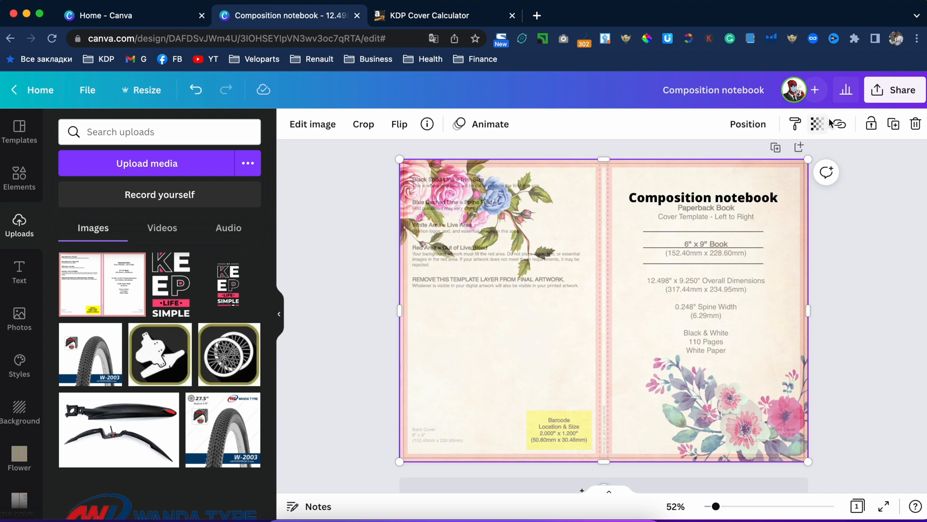
# Step: Check the cover layout against the template overlay, then delete the template from the page
pyautogui.click(749, 126)
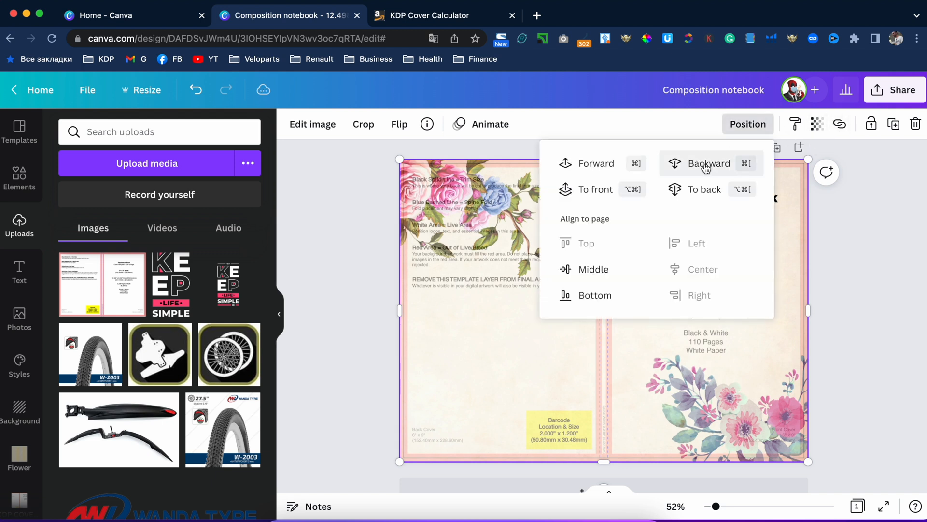
pyautogui.click(526, 368)
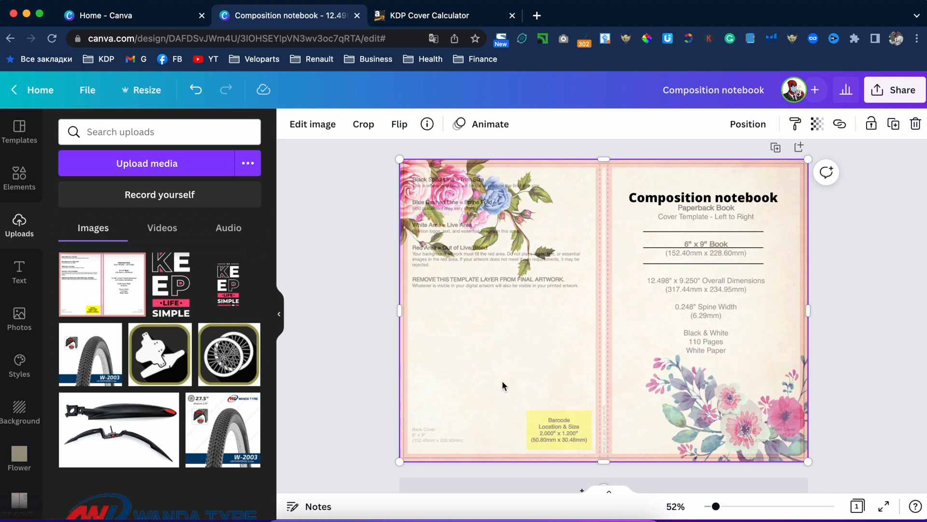
pyautogui.press('Delete')
pyautogui.scroll(-2, 541, 274)
pyautogui.scroll(3, 540, 273)
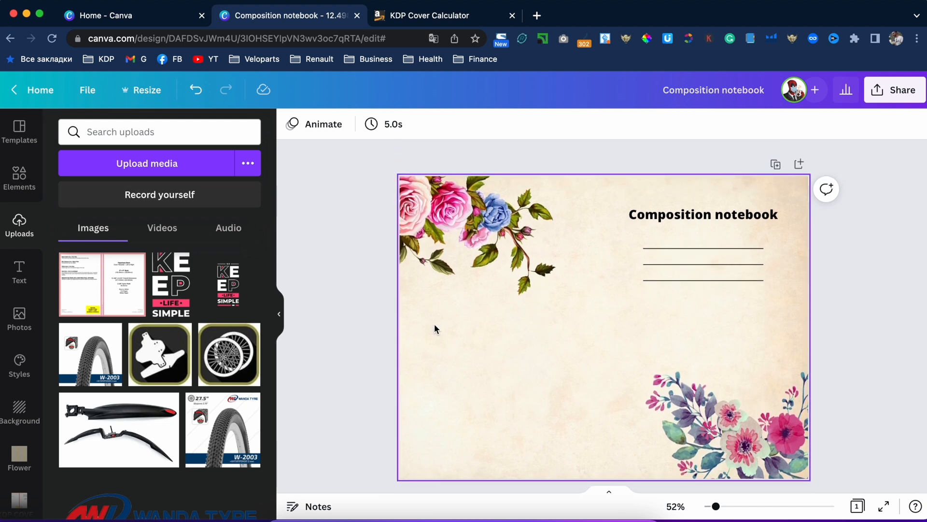
pyautogui.scroll(-1, 425, 258)
pyautogui.scroll(1, 425, 257)
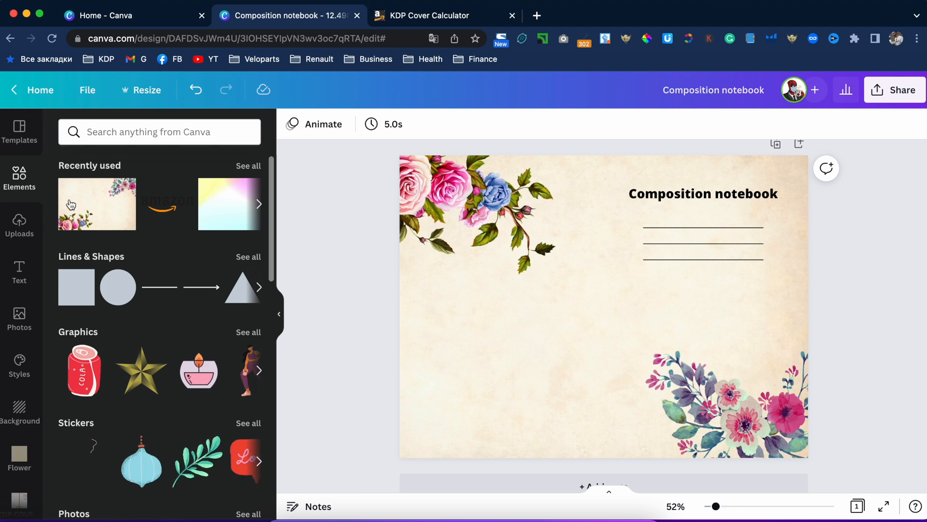
# Step: Search the elements library for "flowers" and filter the results to Free items
pyautogui.click(196, 135)
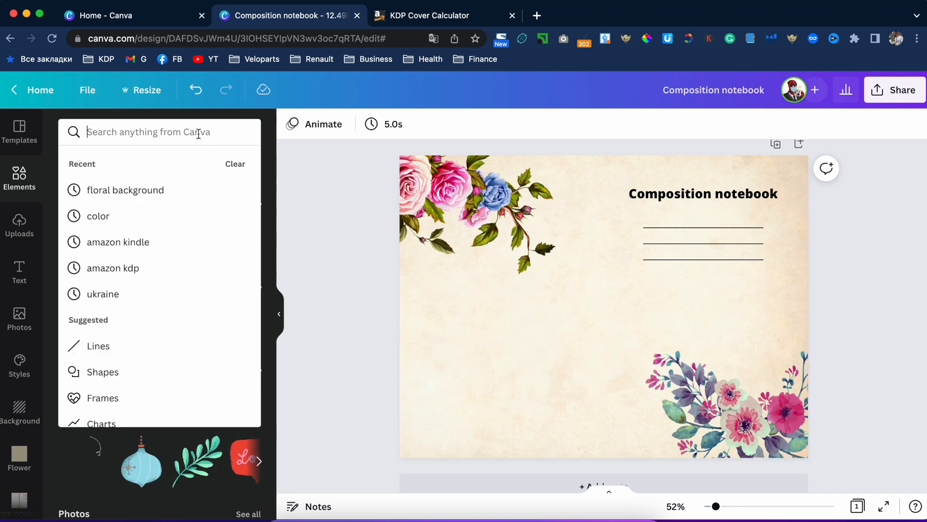
pyautogui.write('flowers')
pyautogui.press('Return')
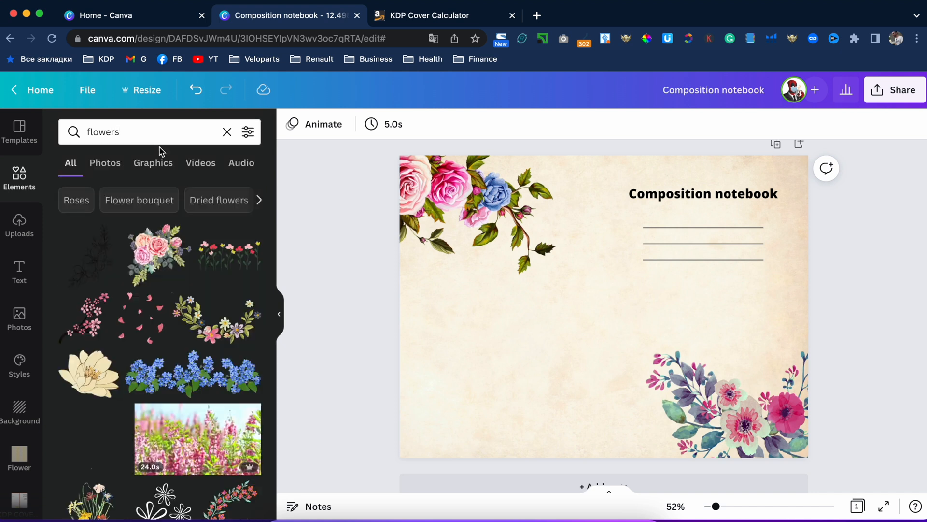
pyautogui.click(248, 133)
pyautogui.scroll(-3, 154, 285)
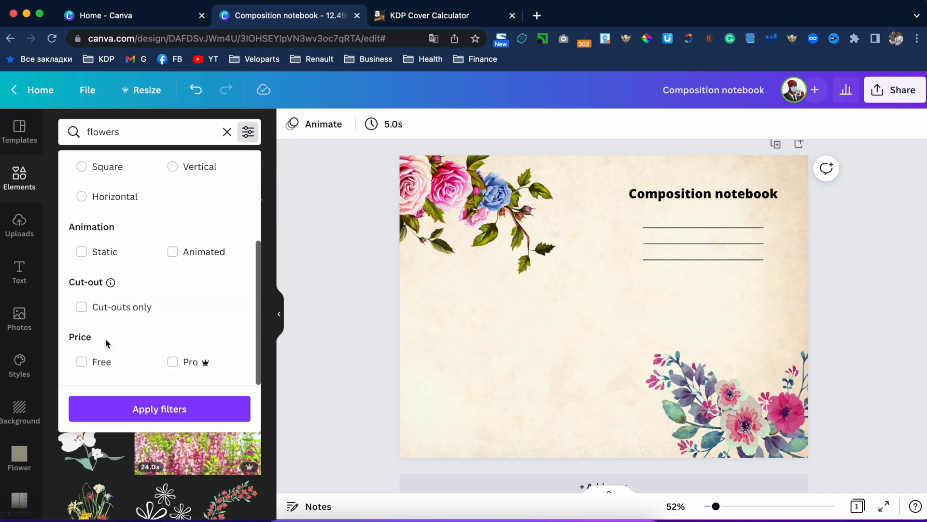
pyautogui.click(83, 363)
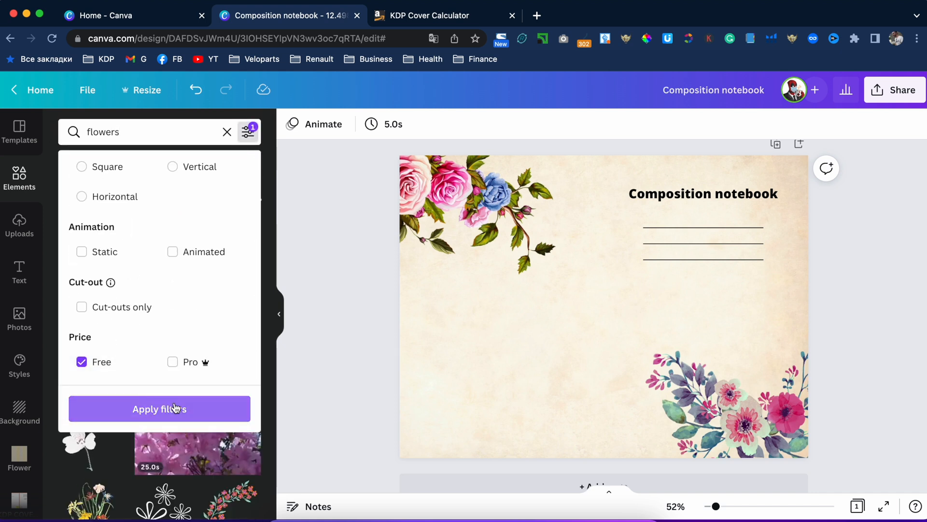
pyautogui.click(176, 408)
# Step: Add the pink watercolour rose garland graphic to the cover and scale it down
pyautogui.scroll(-5, 233, 284)
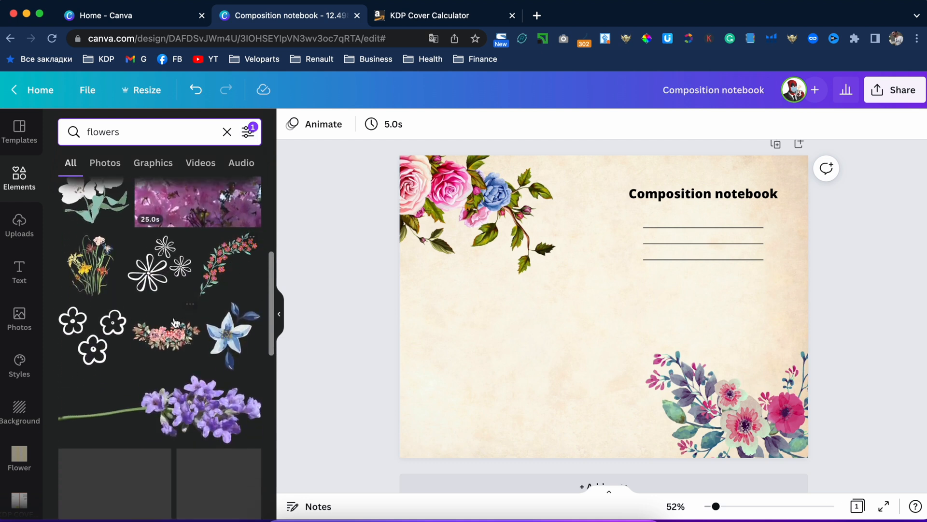
pyautogui.click(167, 334)
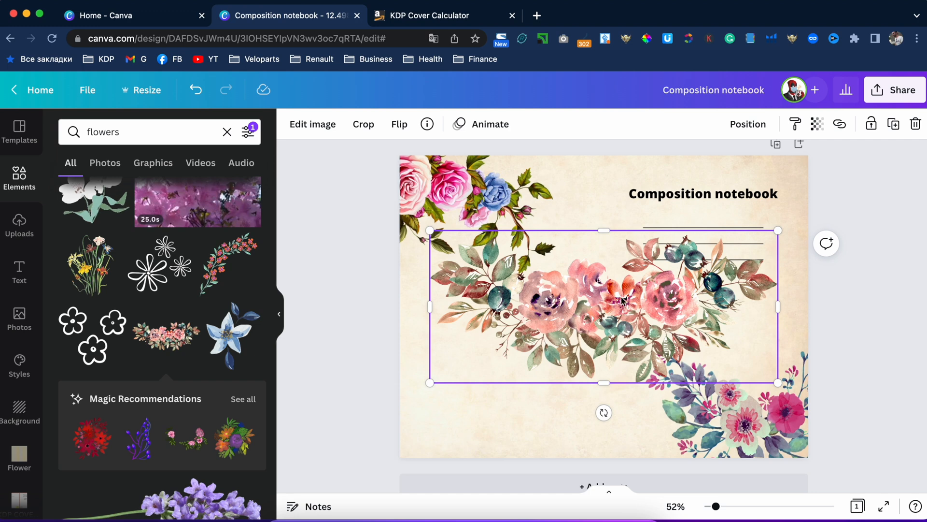
pyautogui.moveTo(678, 315); pyautogui.dragTo(669, 350)
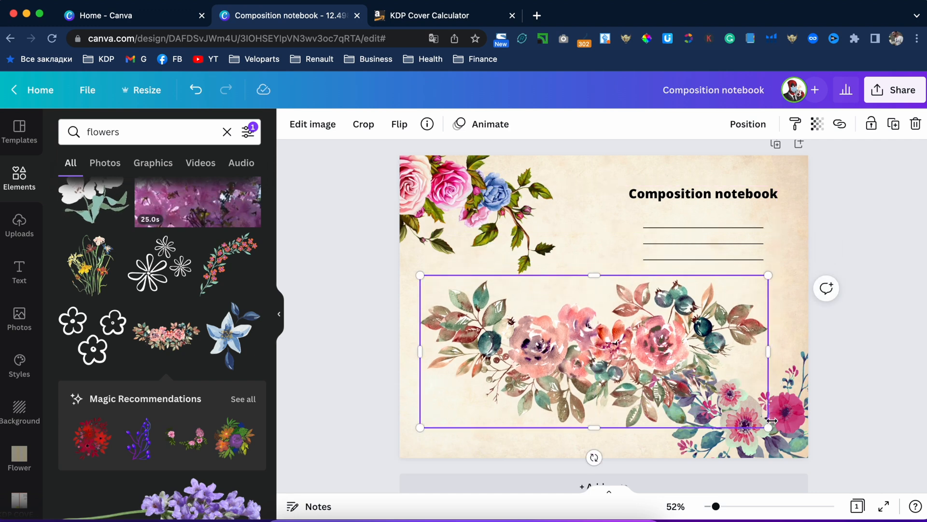
pyautogui.moveTo(768, 425); pyautogui.dragTo(618, 336)
# Step: Rotate the rose garland diagonally and fit it into the lower-left corner of the back cover, overlapping the page edges
pyautogui.moveTo(530, 322); pyautogui.dragTo(440, 459)
pyautogui.moveTo(488, 400); pyautogui.dragTo(465, 374)
pyautogui.moveTo(435, 311); pyautogui.dragTo(428, 259)
pyautogui.moveTo(439, 351); pyautogui.dragTo(406, 397)
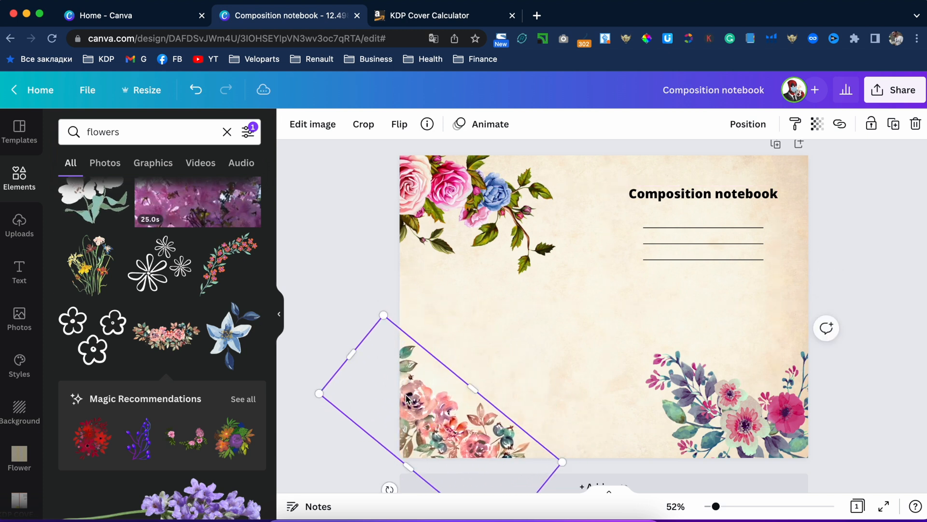
pyautogui.click(314, 301)
# Step: Browse all recommended graphics related to the garland, try the multicoloured roses with green leaves on the cover, and delete them
pyautogui.scroll(-4, 224, 314)
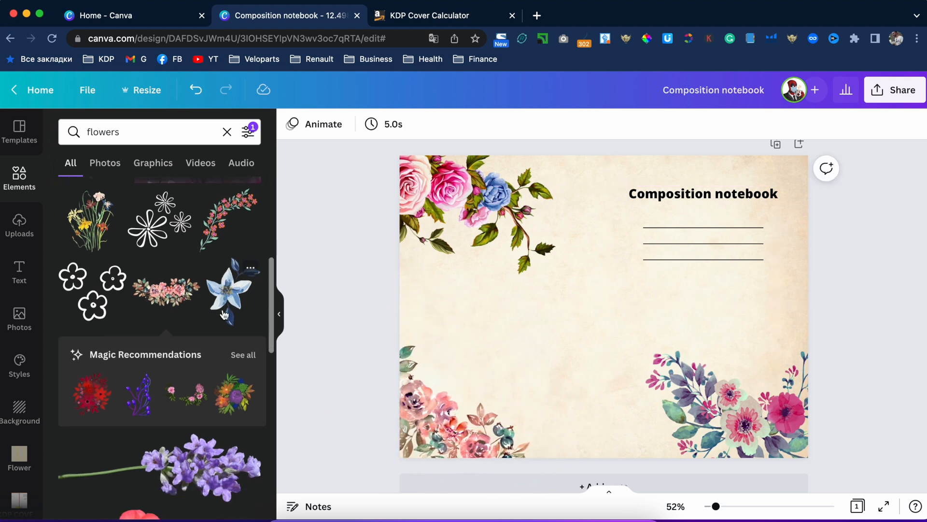
pyautogui.scroll(3, 223, 314)
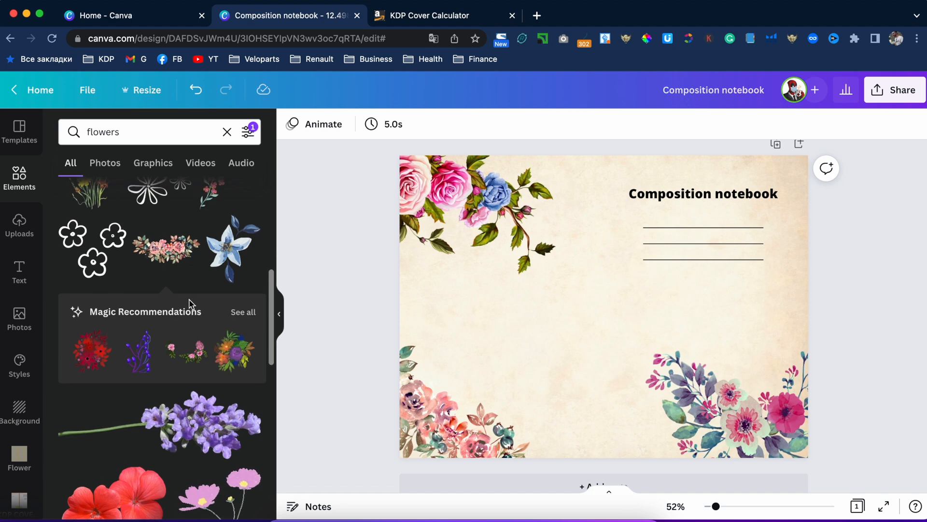
pyautogui.click(241, 313)
pyautogui.scroll(-5, 216, 290)
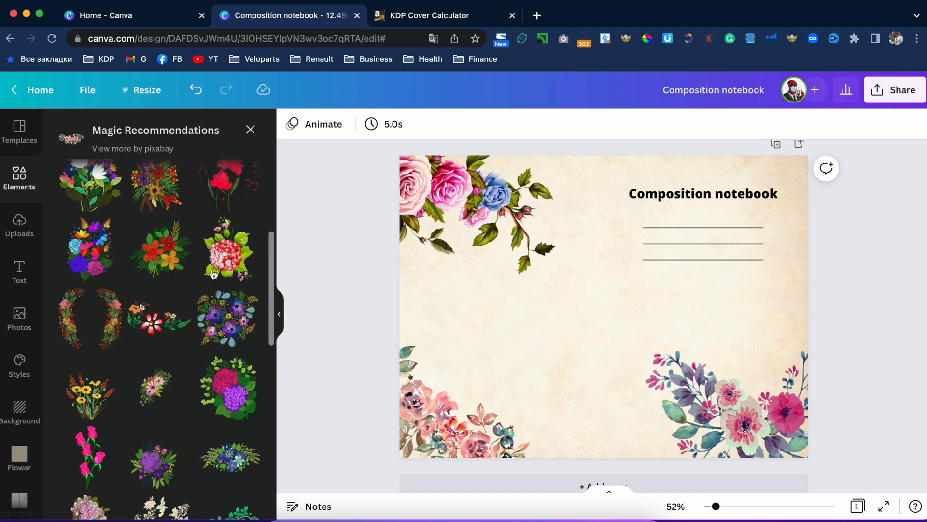
pyautogui.scroll(-5, 214, 274)
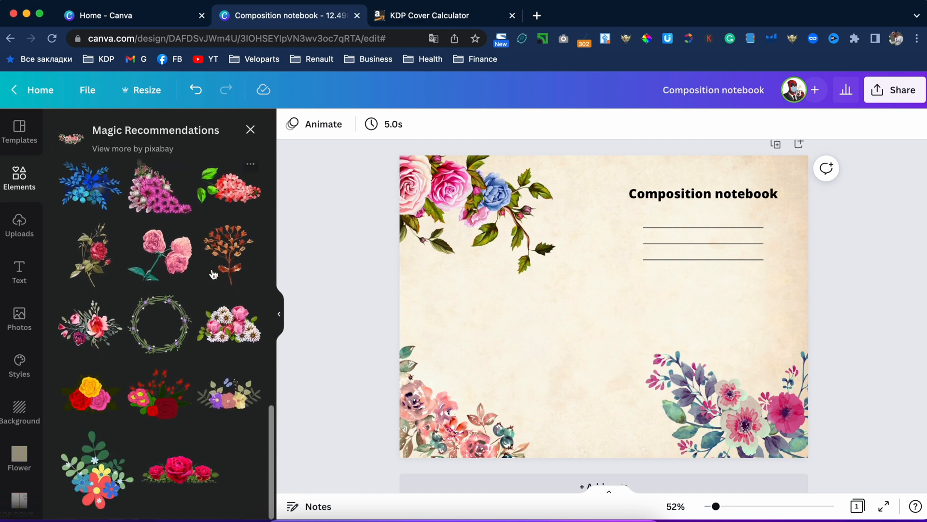
pyautogui.scroll(5, 213, 275)
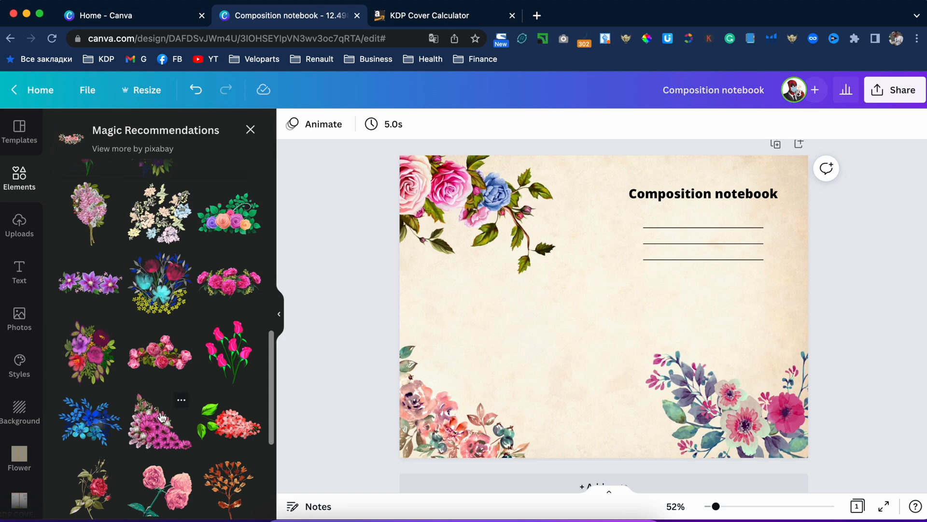
pyautogui.click(225, 219)
pyautogui.press('Delete')
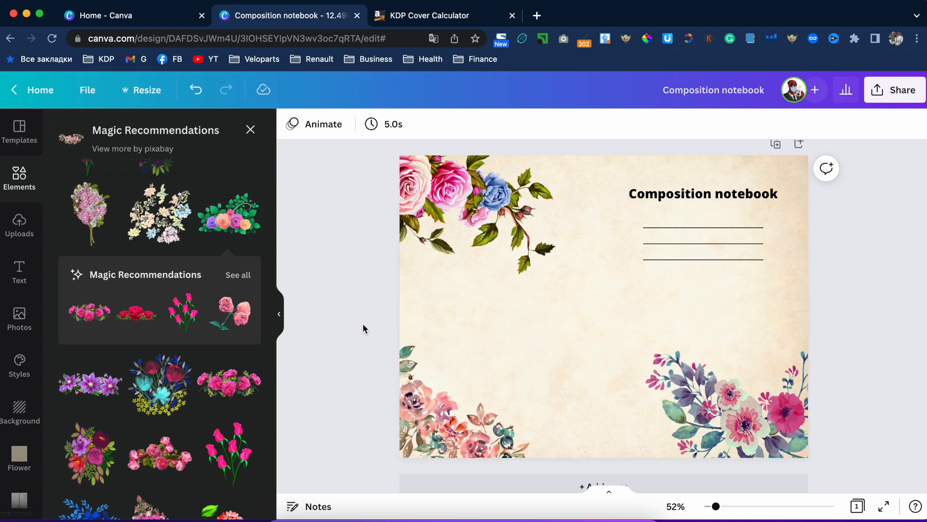
# Step: Add the red rose branch graphic from the recommended graphics to the cover, scale it down and place it on the back cover
pyautogui.scroll(5, 160, 234)
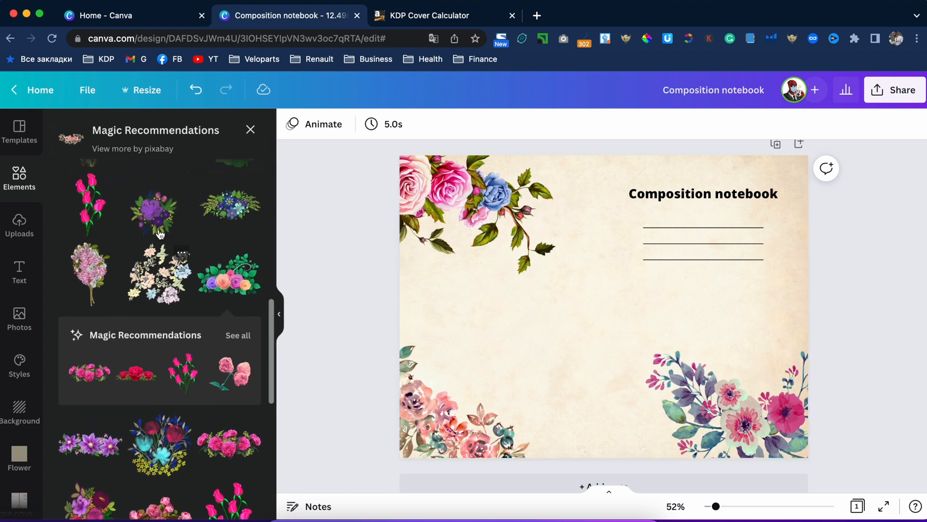
pyautogui.scroll(5, 160, 234)
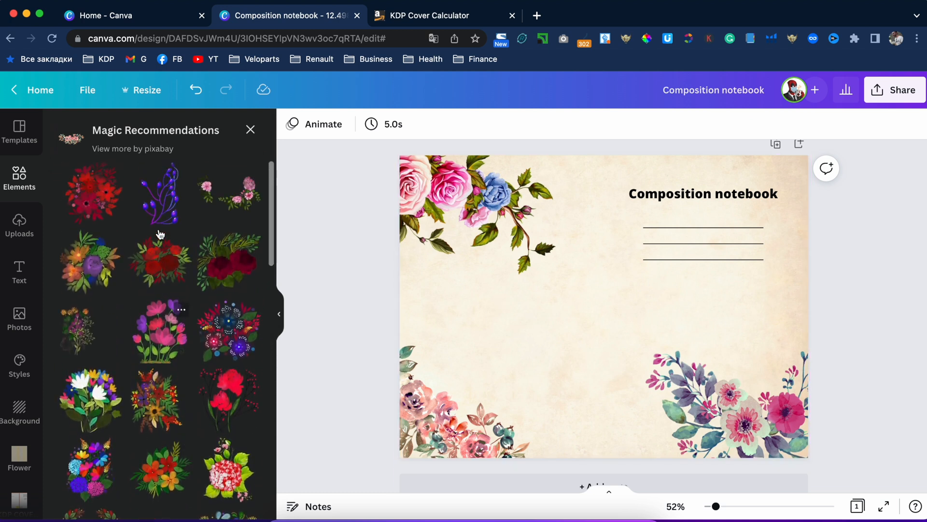
pyautogui.scroll(-15, 160, 235)
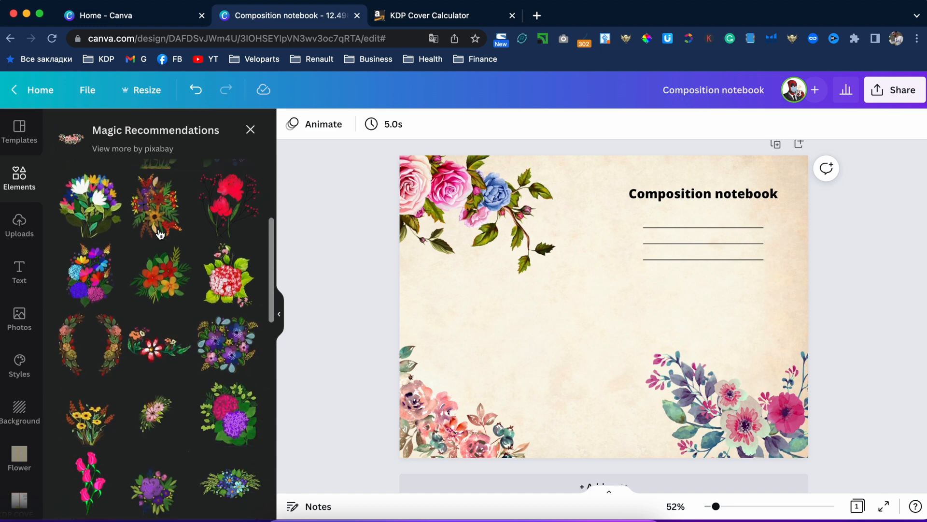
pyautogui.scroll(-3, 160, 234)
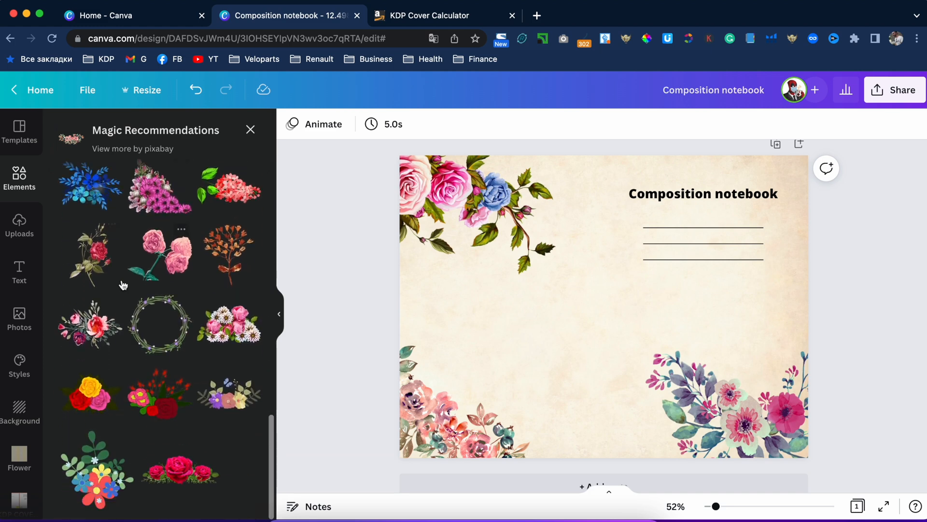
pyautogui.click(101, 256)
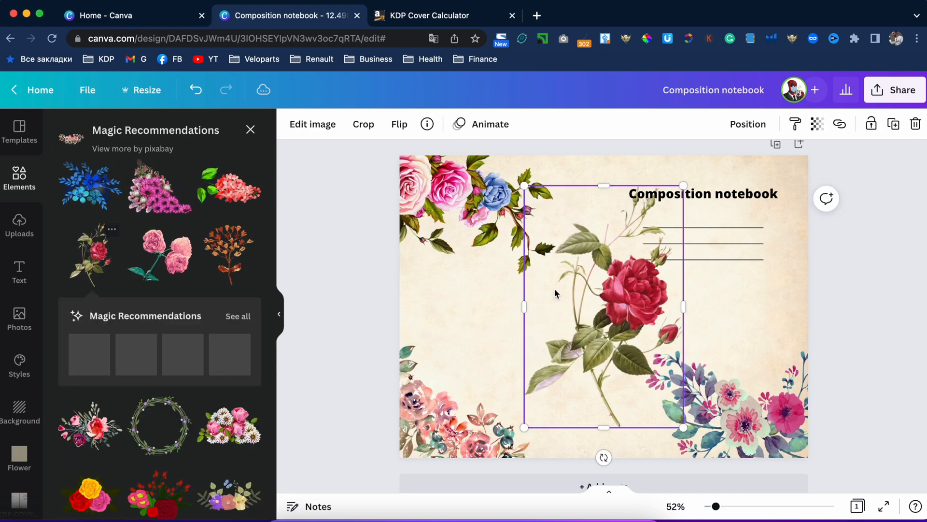
pyautogui.moveTo(524, 184); pyautogui.dragTo(597, 297)
pyautogui.moveTo(619, 349); pyautogui.dragTo(514, 337)
# Step: Move the title and the three writing lines together lower on the front cover to free space above them
pyautogui.click(835, 278)
pyautogui.moveTo(846, 287); pyautogui.dragTo(604, 175)
pyautogui.moveTo(703, 198); pyautogui.dragTo(678, 242)
# Step: Rotate the red rose branch counterclockwise and fit it into the upper-right corner of the front cover, overlapping the page edges
pyautogui.click(547, 295)
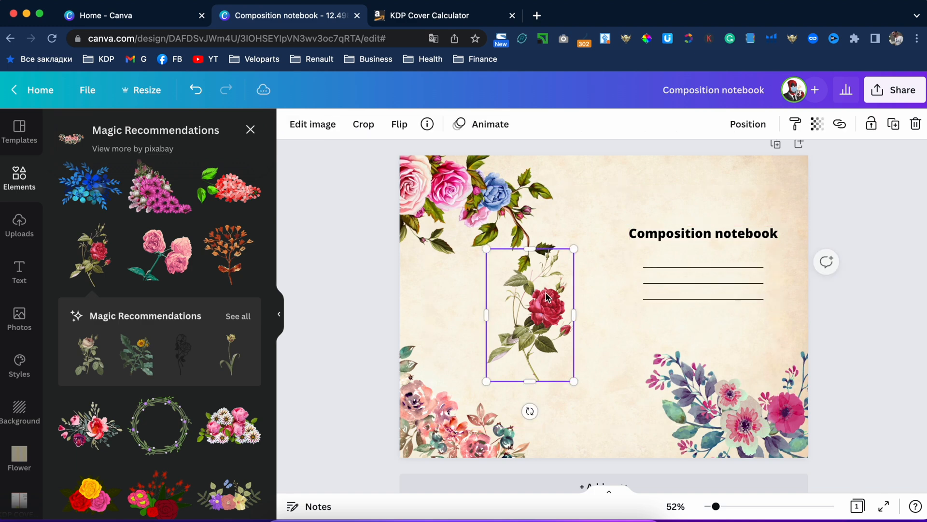
pyautogui.moveTo(547, 302); pyautogui.dragTo(661, 220)
pyautogui.moveTo(655, 321); pyautogui.dragTo(752, 203)
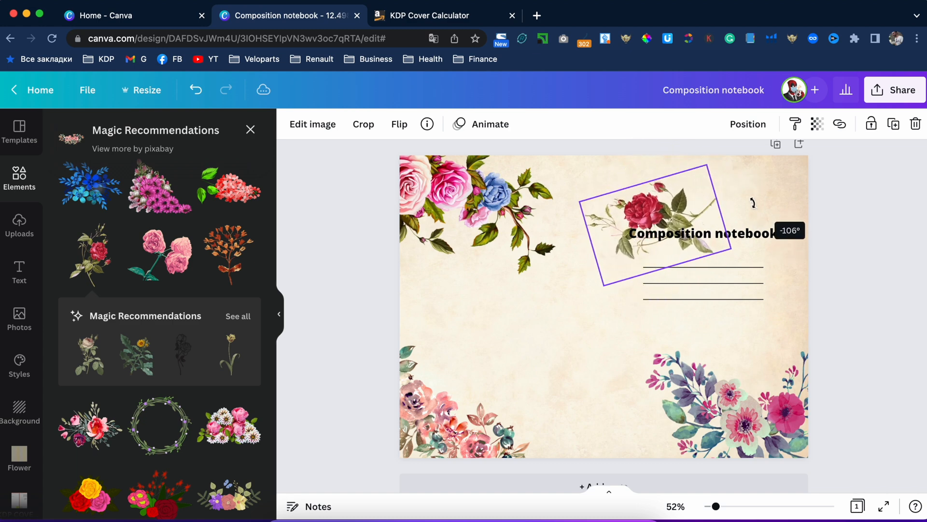
pyautogui.moveTo(688, 211); pyautogui.dragTo(788, 183)
pyautogui.click(833, 233)
pyautogui.click(785, 182)
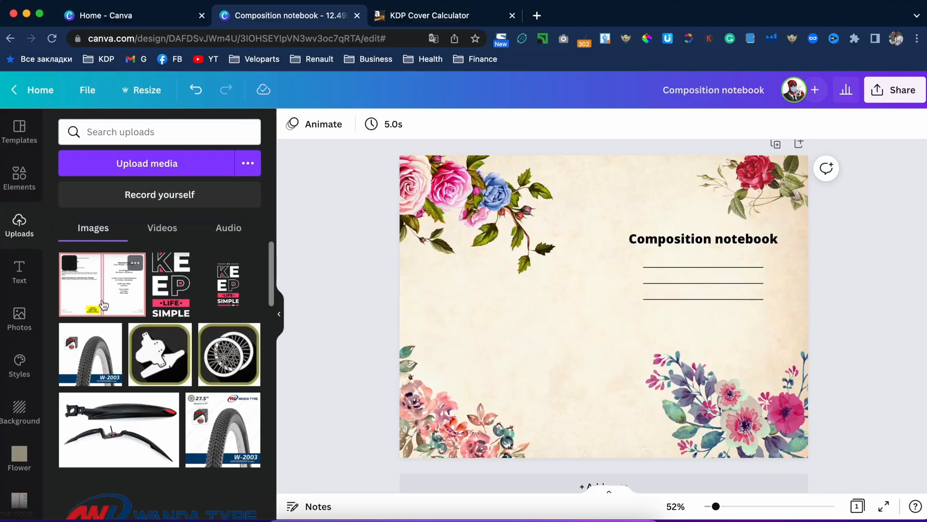
# Step: Check the layout against the uploaded KDP cover template, stretched over the full page at transparency 26, and delete the template
pyautogui.click(102, 284)
pyautogui.moveTo(560, 311); pyautogui.dragTo(510, 281)
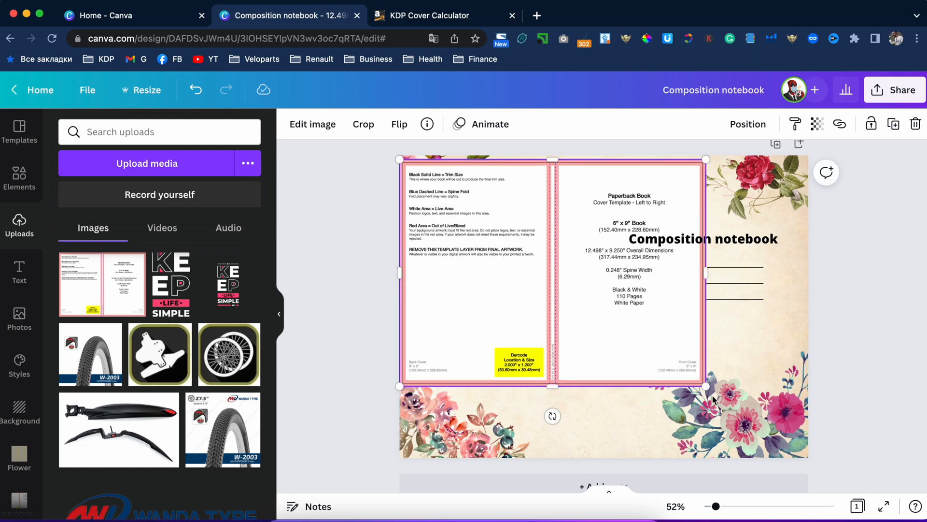
pyautogui.moveTo(706, 385); pyautogui.dragTo(821, 468)
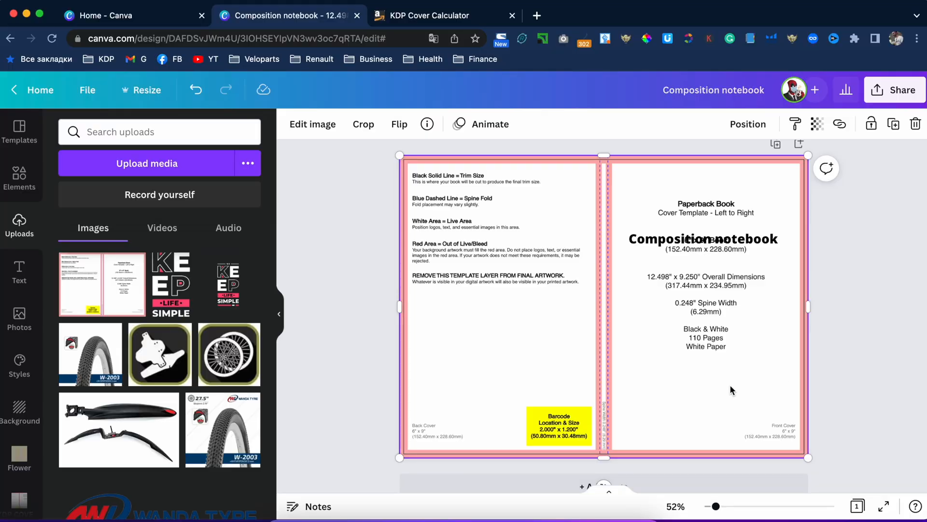
pyautogui.click(817, 126)
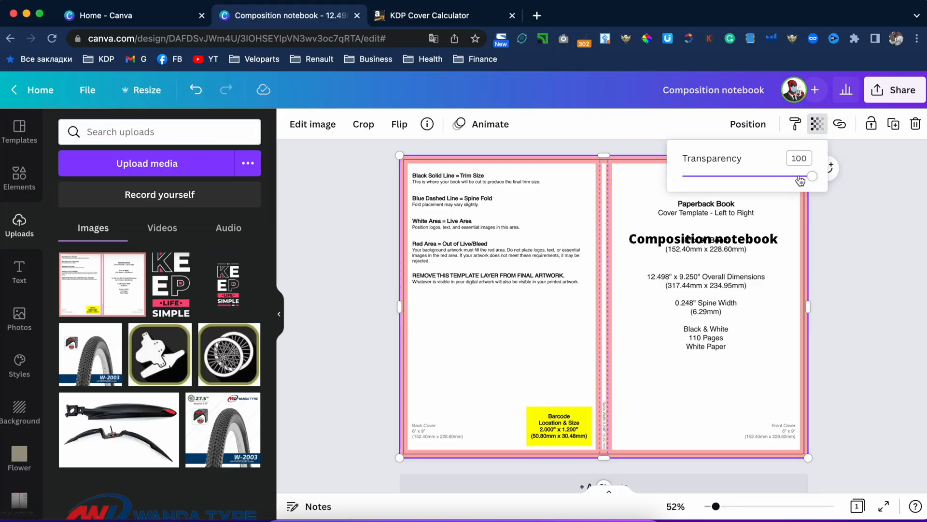
pyautogui.moveTo(804, 181); pyautogui.dragTo(718, 185)
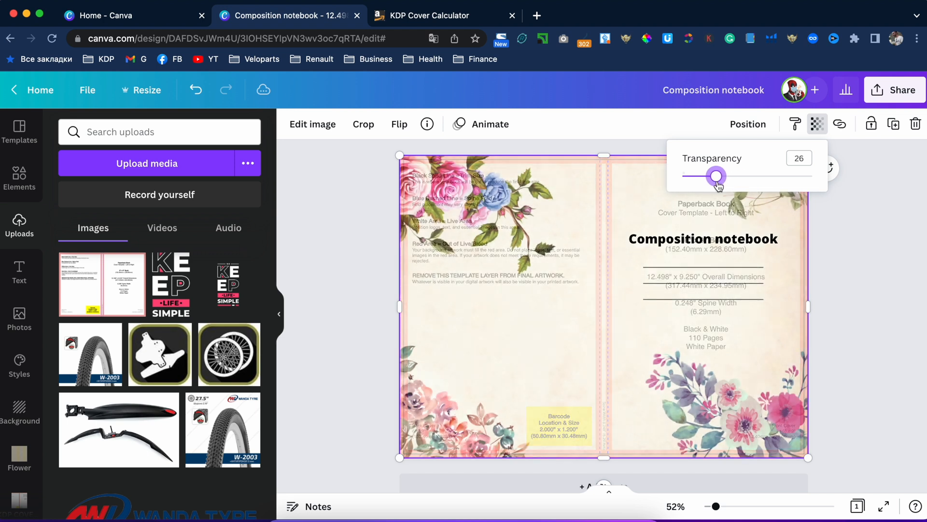
pyautogui.click(554, 355)
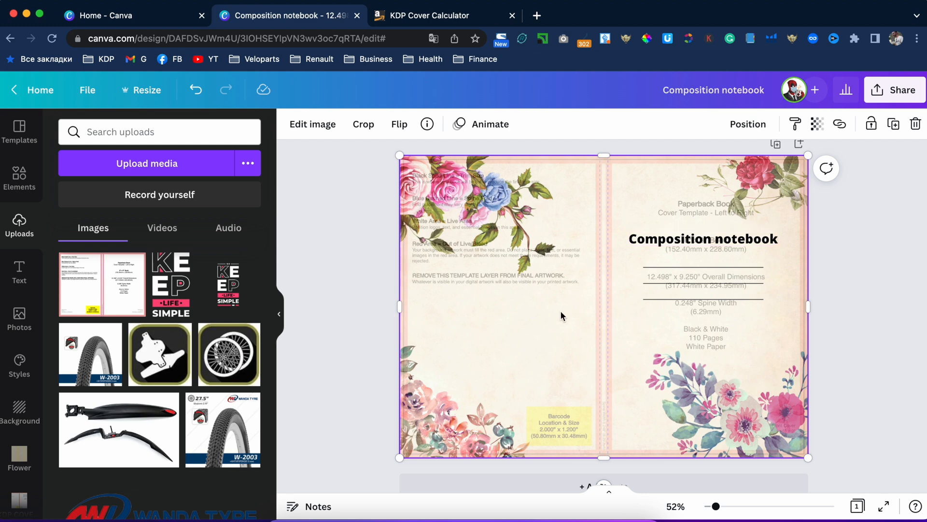
pyautogui.press('Delete')
# Step: Change the "Composition notebook" title's font to Aloja and set its size to 32
pyautogui.click(686, 242)
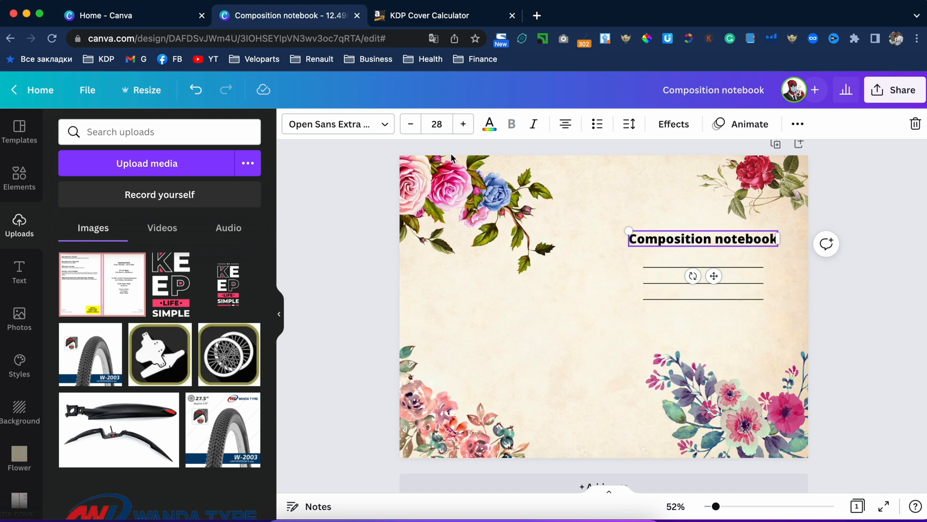
pyautogui.click(371, 120)
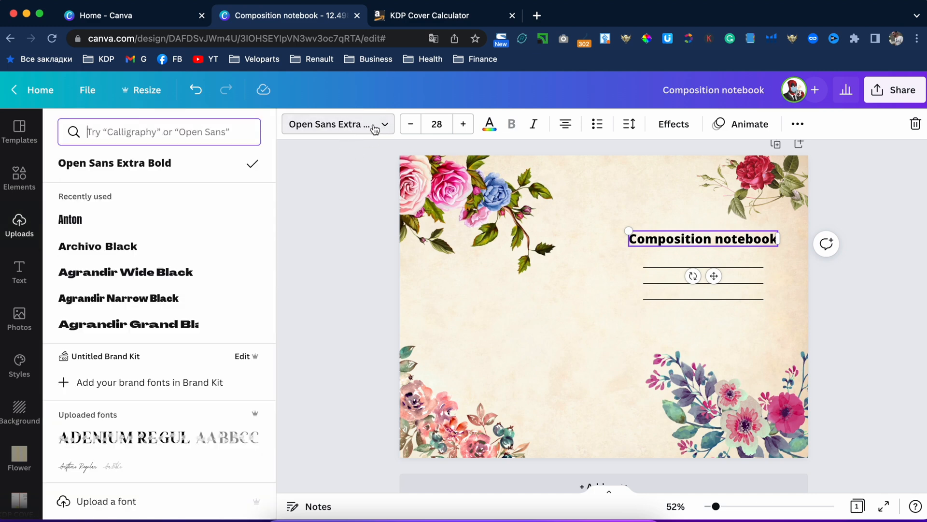
pyautogui.scroll(-10, 215, 266)
pyautogui.scroll(-15, 216, 272)
pyautogui.scroll(-8, 216, 272)
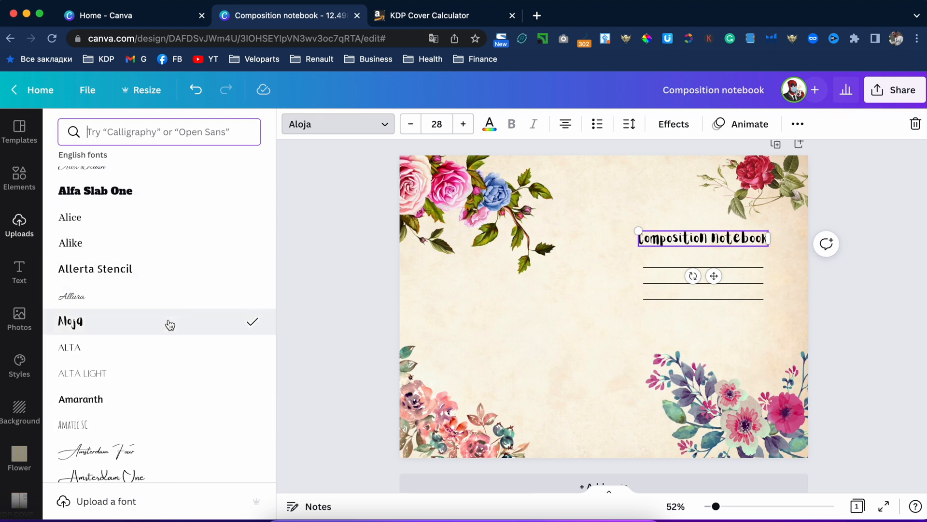
pyautogui.click(465, 126)
pyautogui.click(465, 127)
pyautogui.click(760, 262)
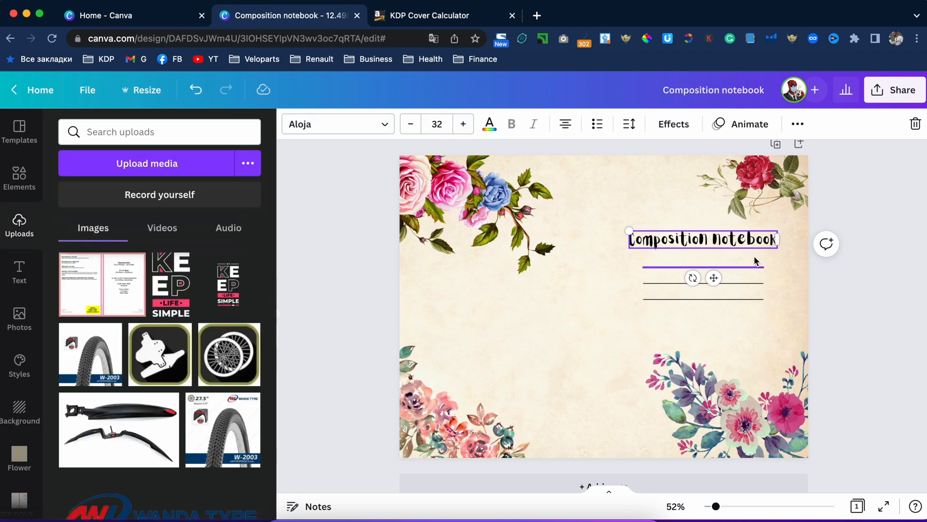
pyautogui.click(850, 287)
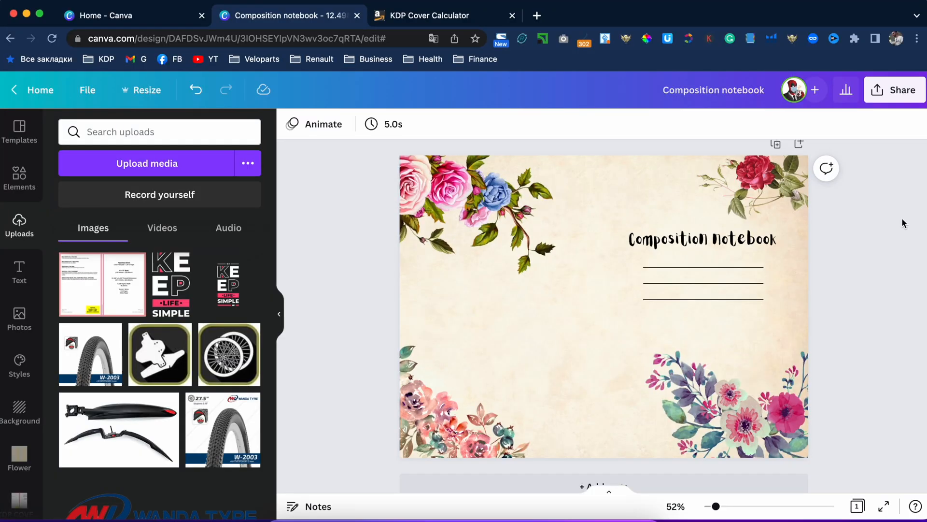
# Step: Download the cover as a PDF Print file in RGB and save it to the Desktop as "Composition notebook"
pyautogui.click(901, 92)
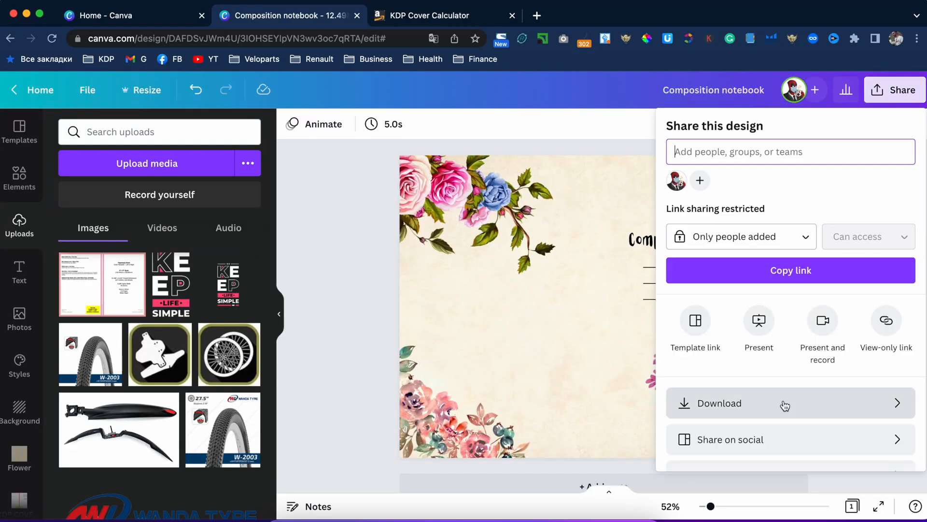
pyautogui.click(784, 403)
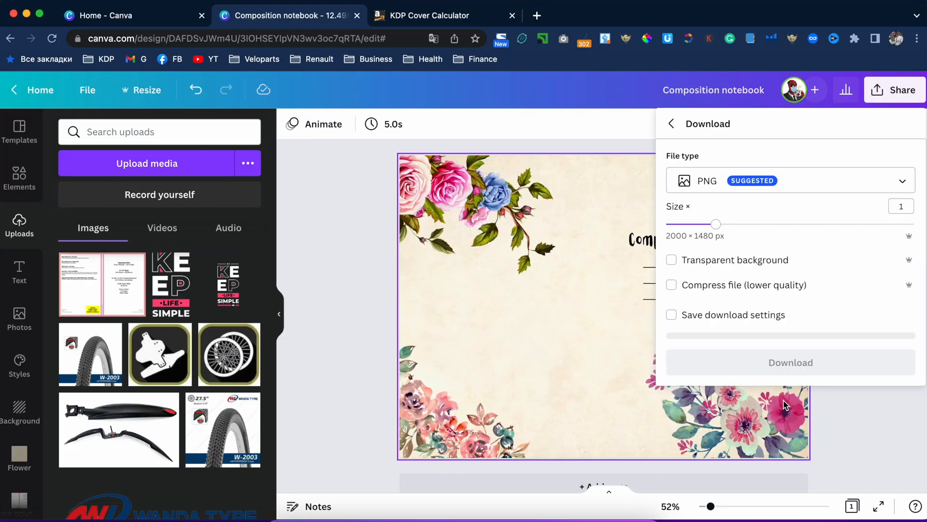
pyautogui.click(810, 182)
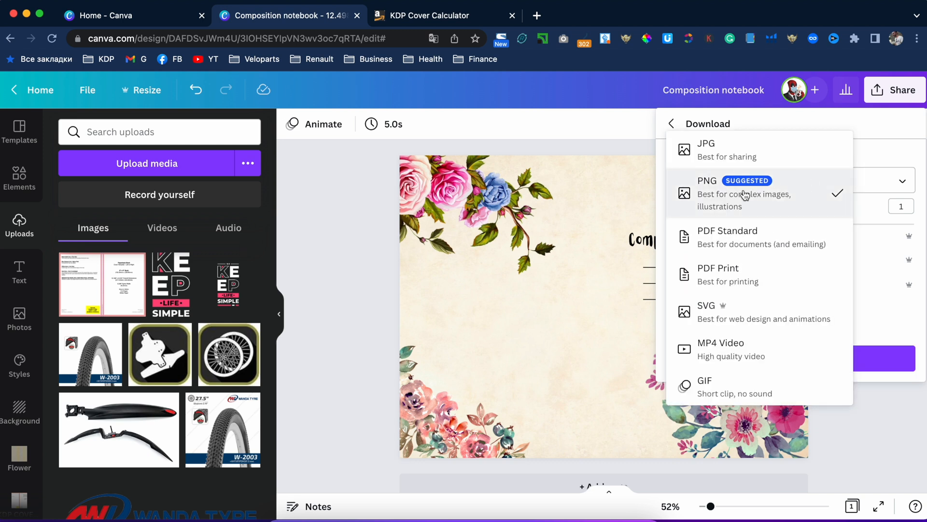
pyautogui.click(738, 279)
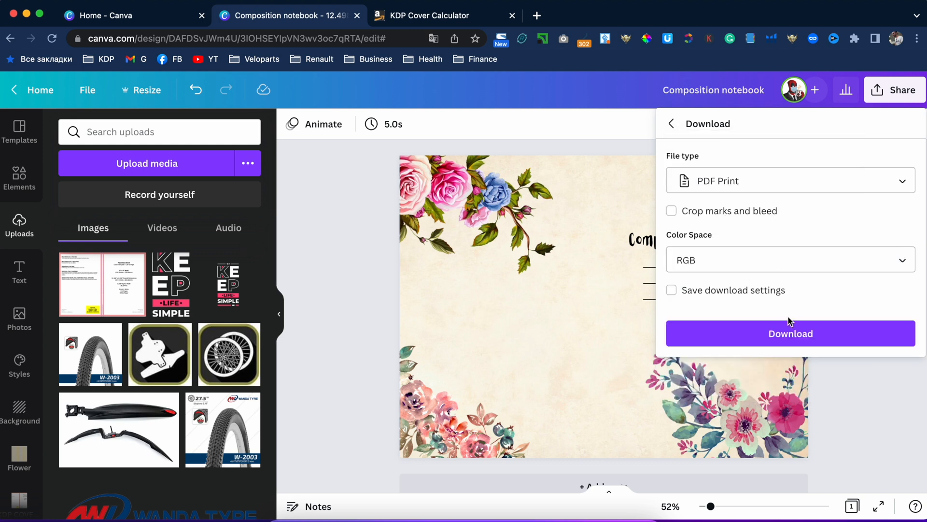
pyautogui.click(837, 335)
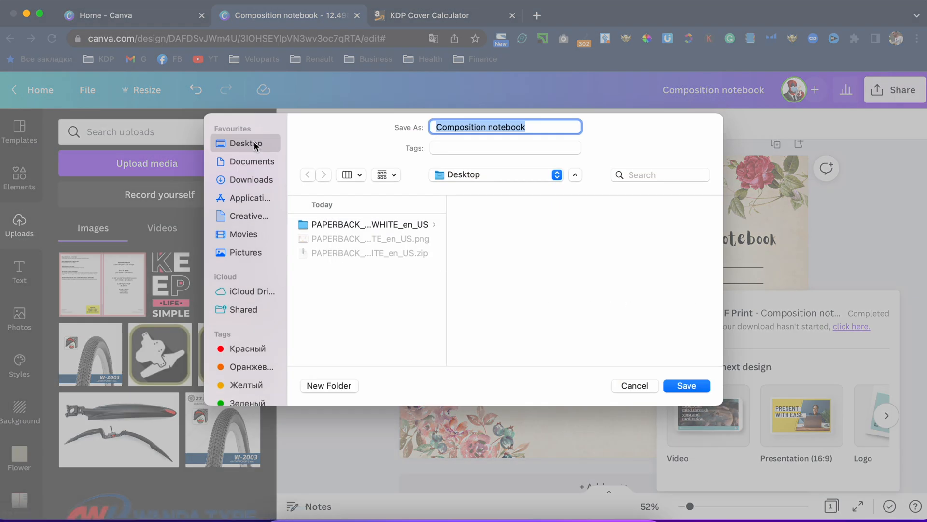
pyautogui.click(688, 384)
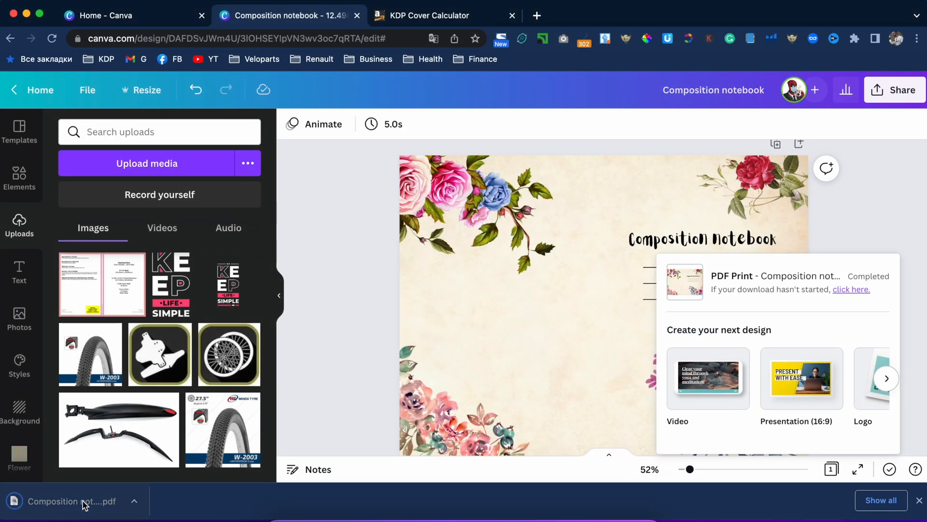
# Step: Open the downloaded Composition notebook PDF and examine the title, writing lines and corner flowers across the page
pyautogui.click(84, 503)
pyautogui.scroll(-3, 512, 236)
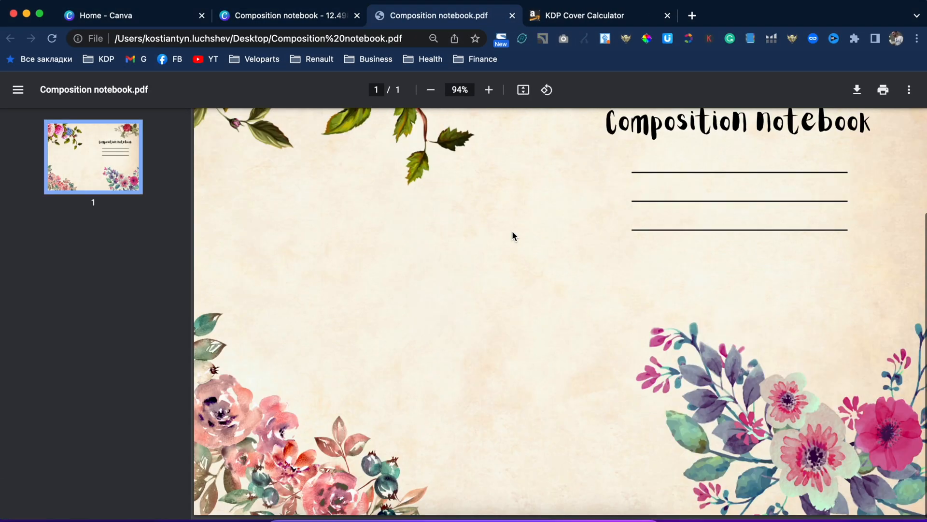
pyautogui.scroll(-5, 512, 237)
pyautogui.scroll(5, 513, 237)
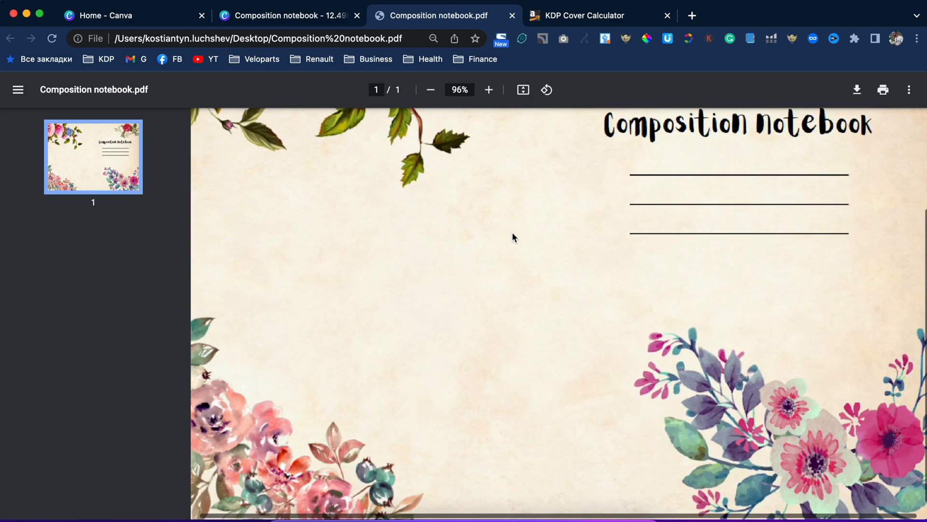
pyautogui.scroll(2, 513, 237)
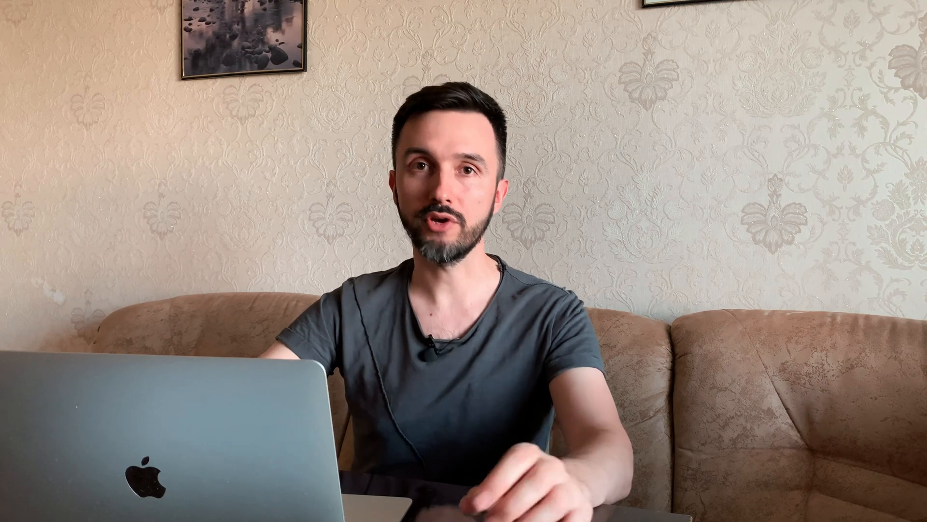